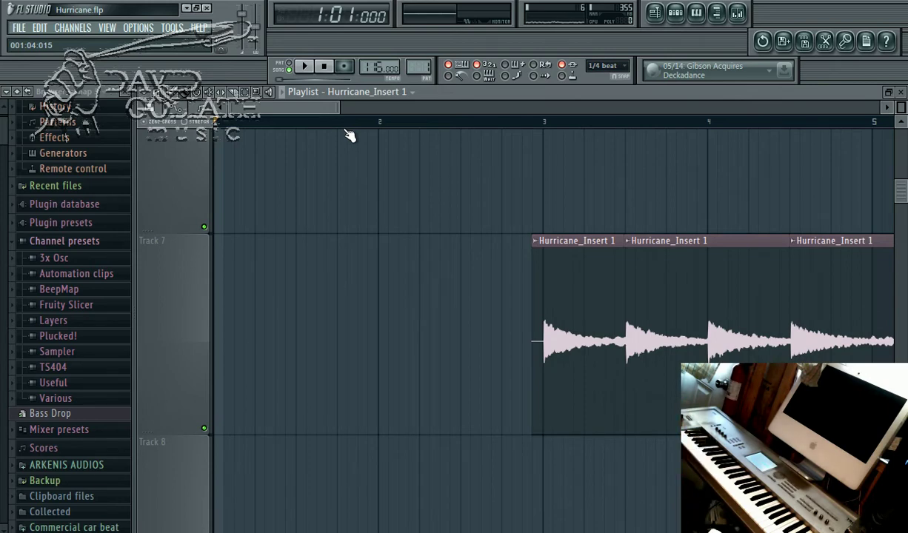
# Play back the song, bring the mixer fully into view and select the Insert 1 track
pyautogui.click(306, 67)
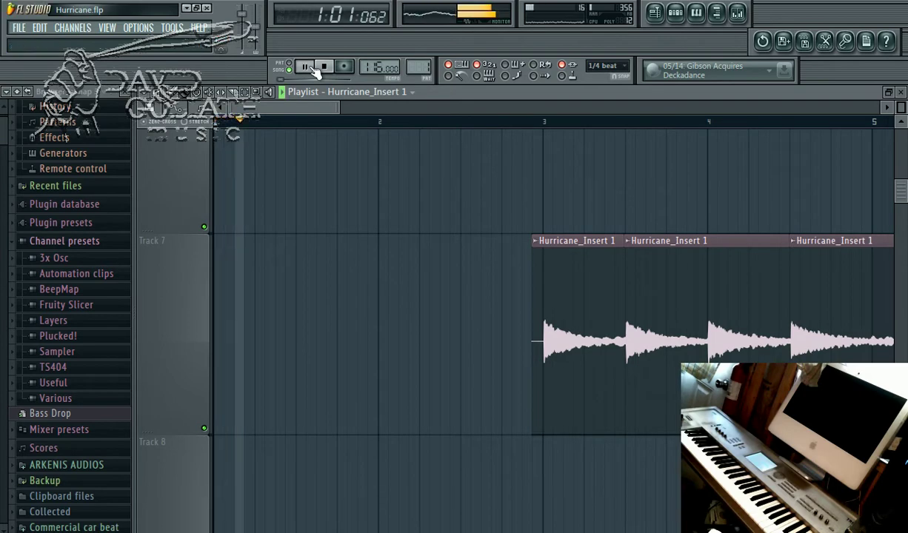
pyautogui.click(737, 13)
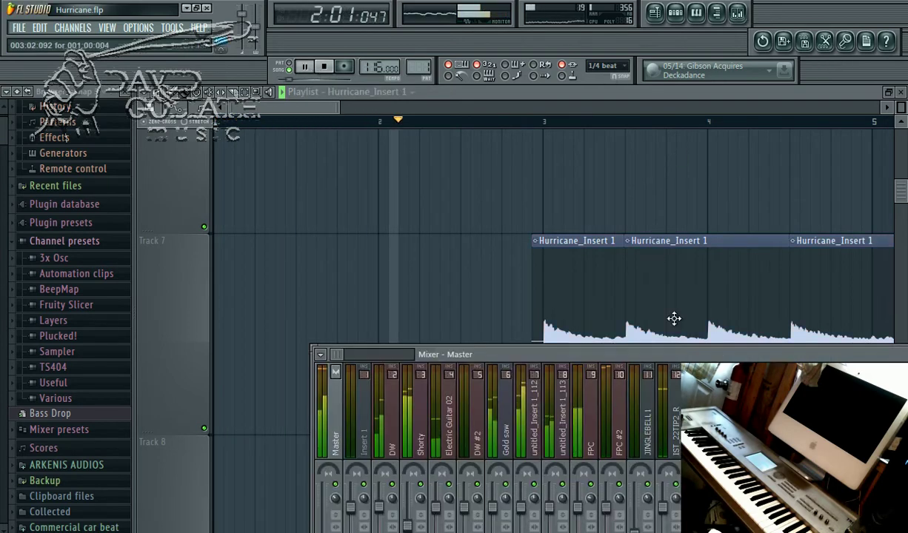
pyautogui.moveTo(637, 354); pyautogui.dragTo(670, 134)
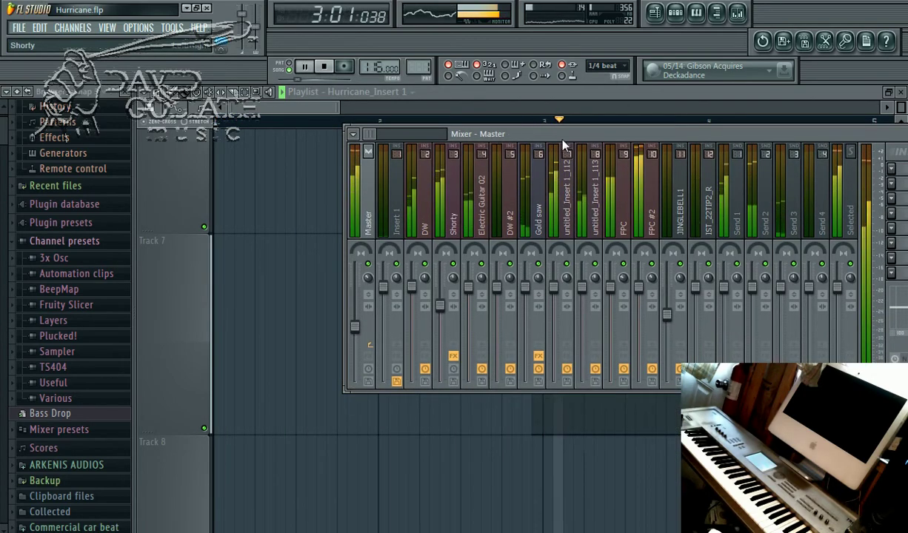
pyautogui.moveTo(539, 133); pyautogui.dragTo(485, 142)
pyautogui.click(336, 204)
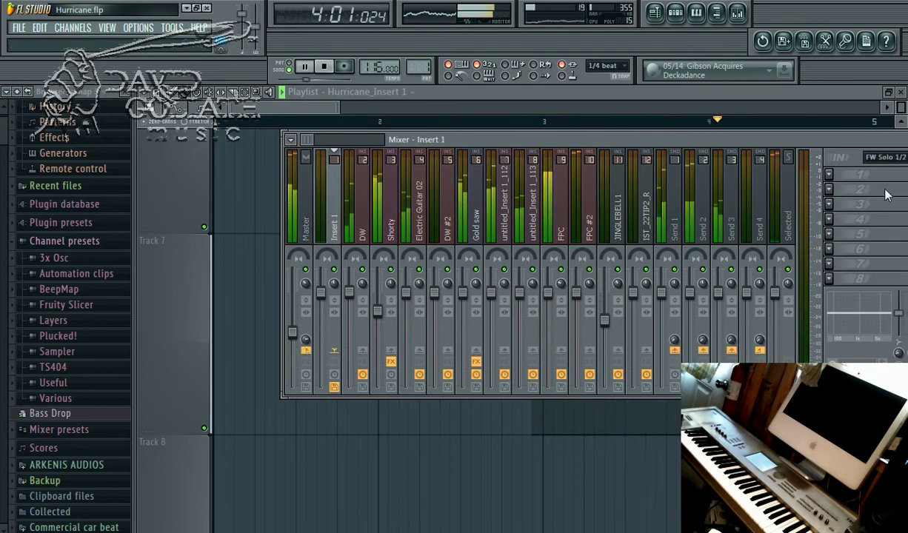
pyautogui.moveTo(829, 135); pyautogui.dragTo(789, 136)
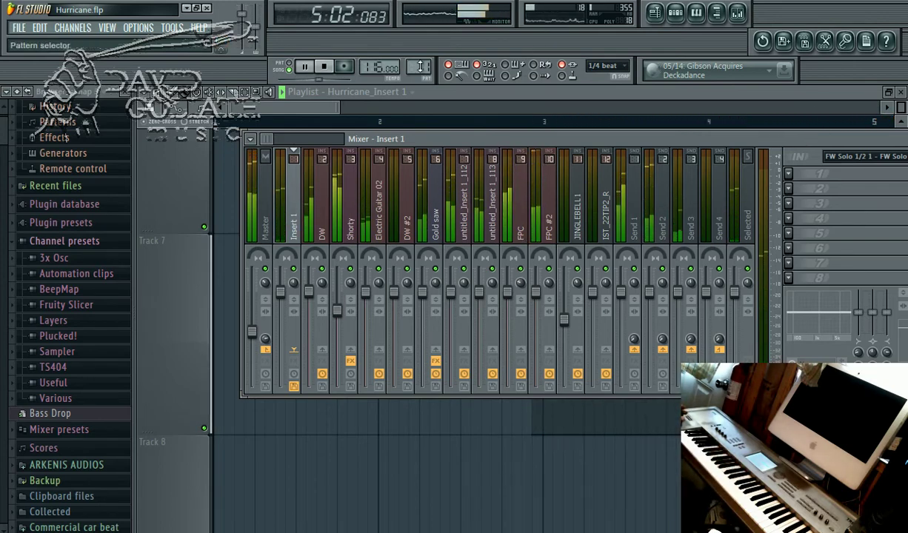
pyautogui.click(324, 66)
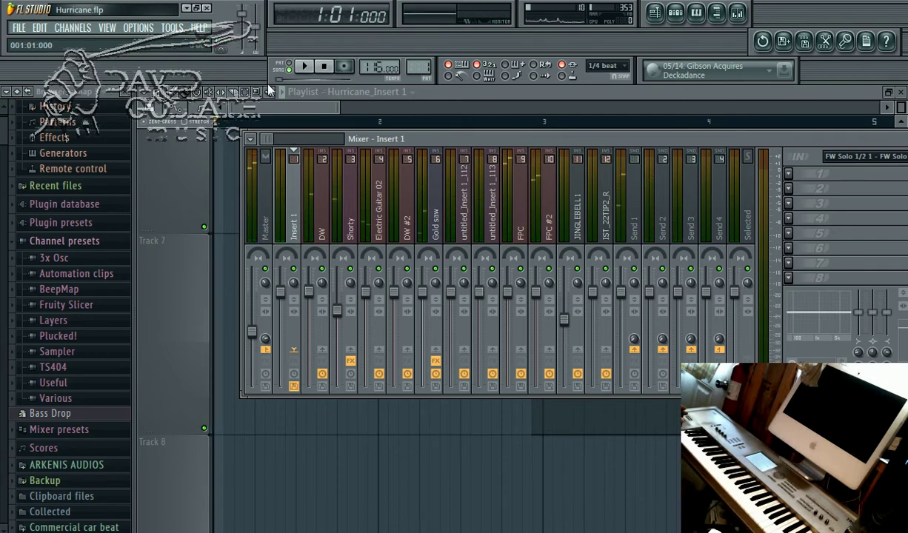
# Record a new audio take through Insert 1 along with the song and close the mixer
pyautogui.click(344, 69)
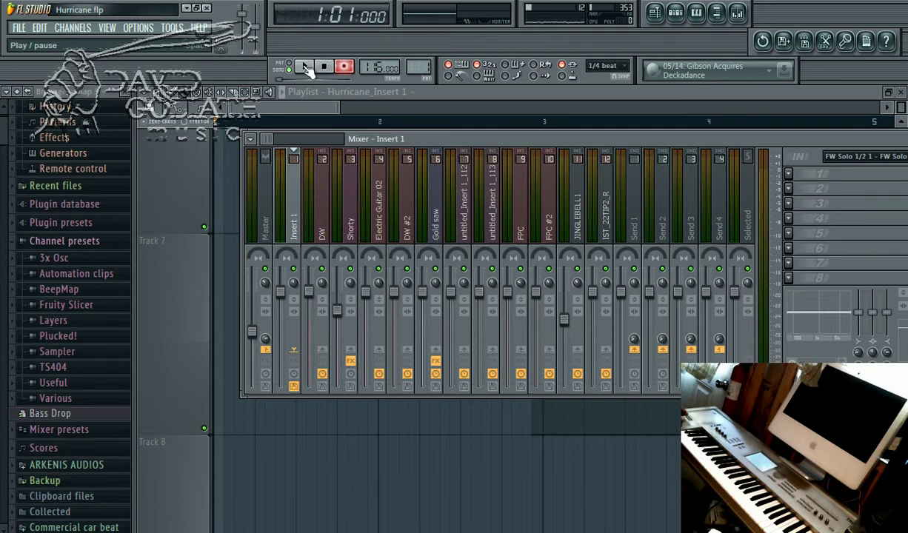
pyautogui.click(306, 68)
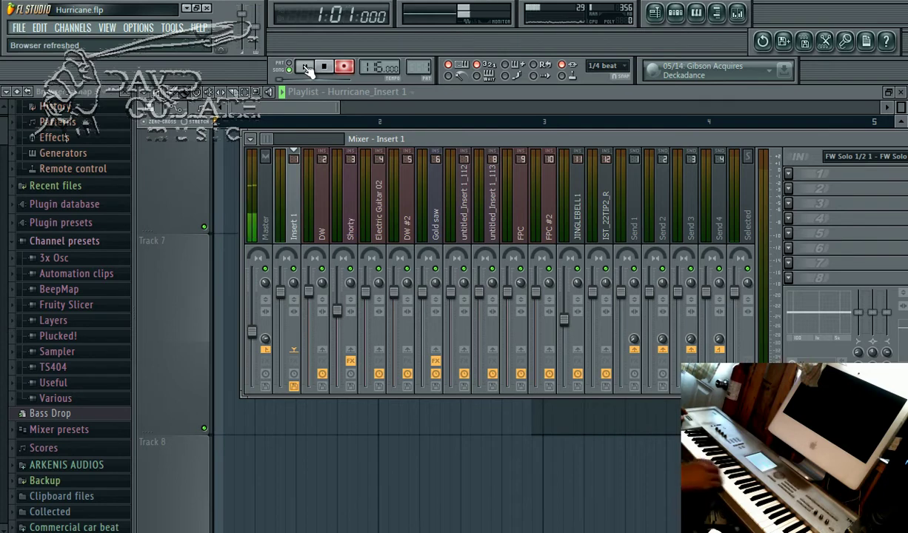
pyautogui.click(306, 68)
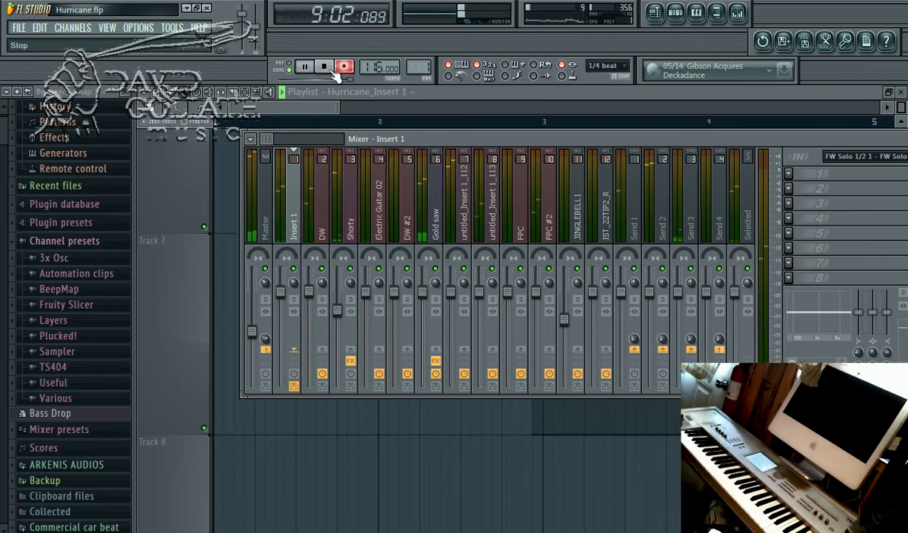
pyautogui.click(332, 69)
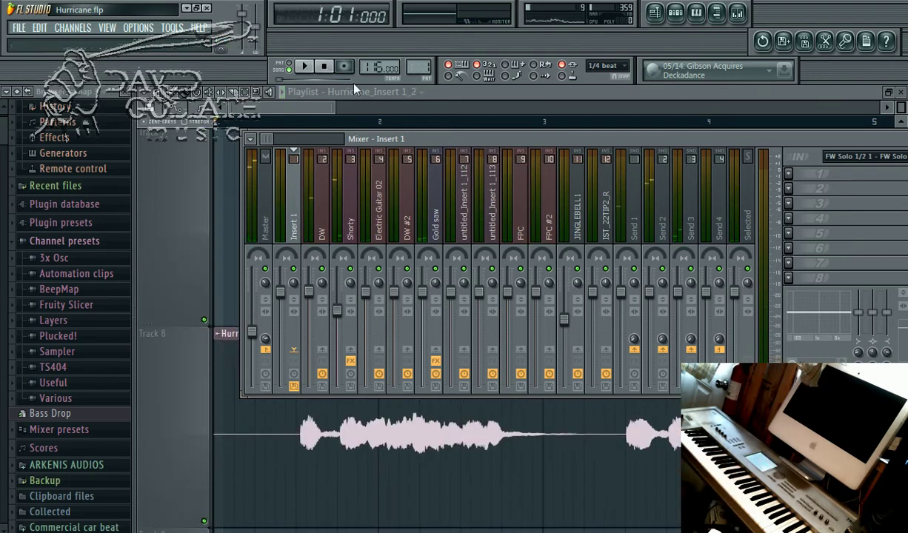
pyautogui.click(312, 117)
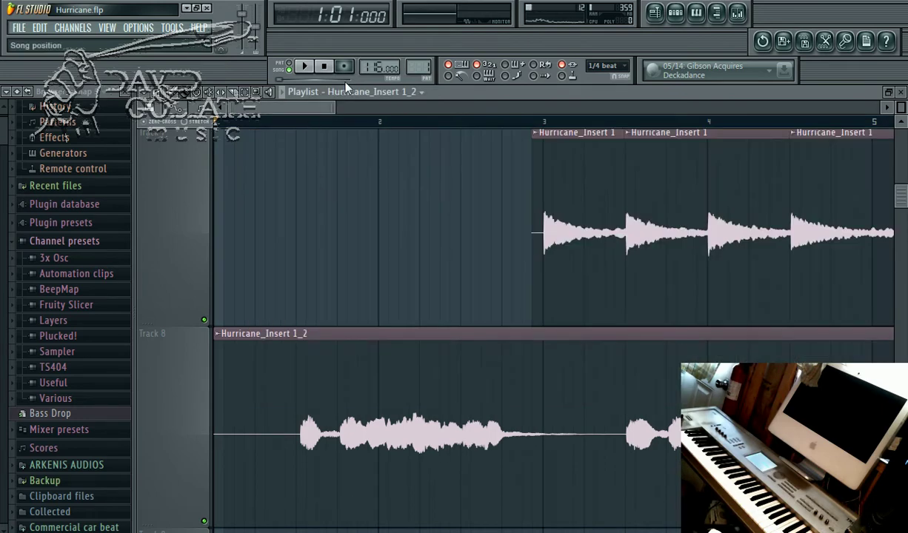
# Slice the Hurricane_Insert 1_2 clip on Track 8 at bar 7 beat 3 and at bar 9, and delete the part past bar 9
pyautogui.click(257, 93)
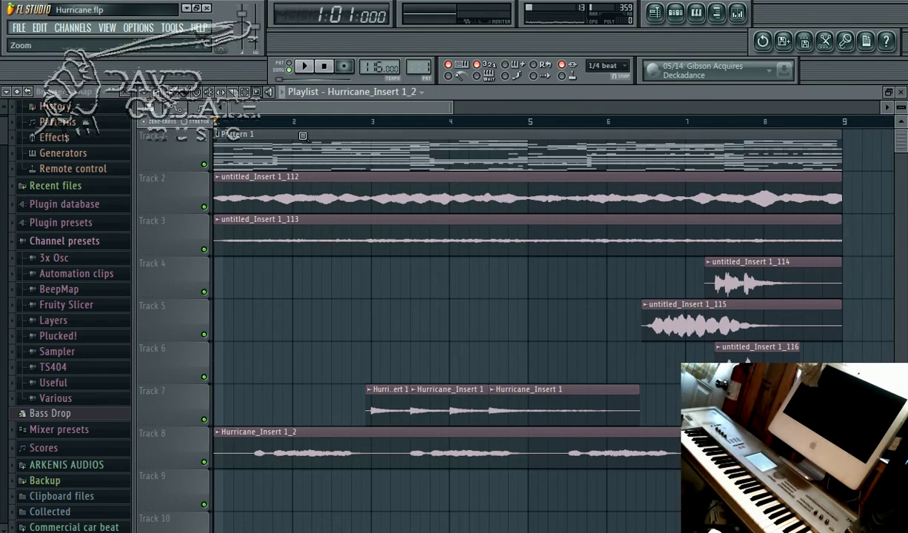
pyautogui.moveTo(822, 444); pyautogui.dragTo(825, 444)
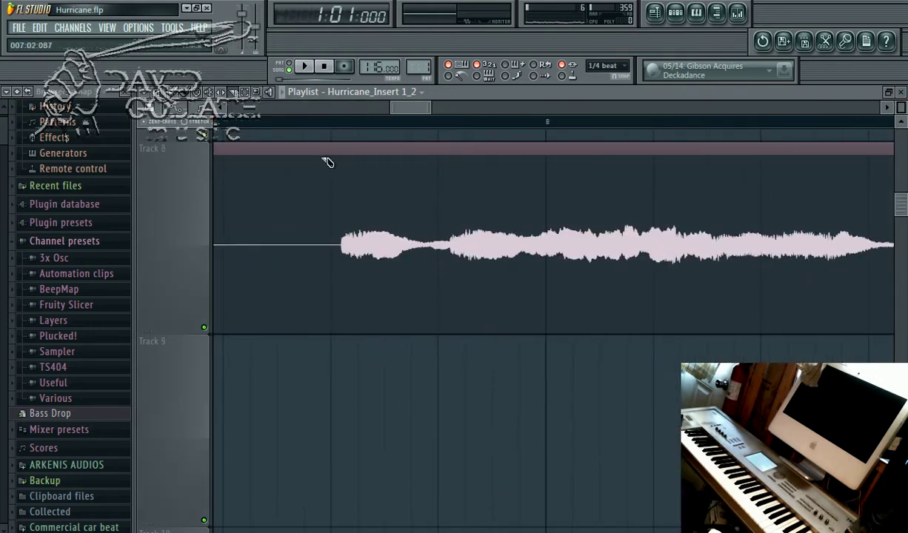
pyautogui.moveTo(336, 331); pyautogui.dragTo(337, 333)
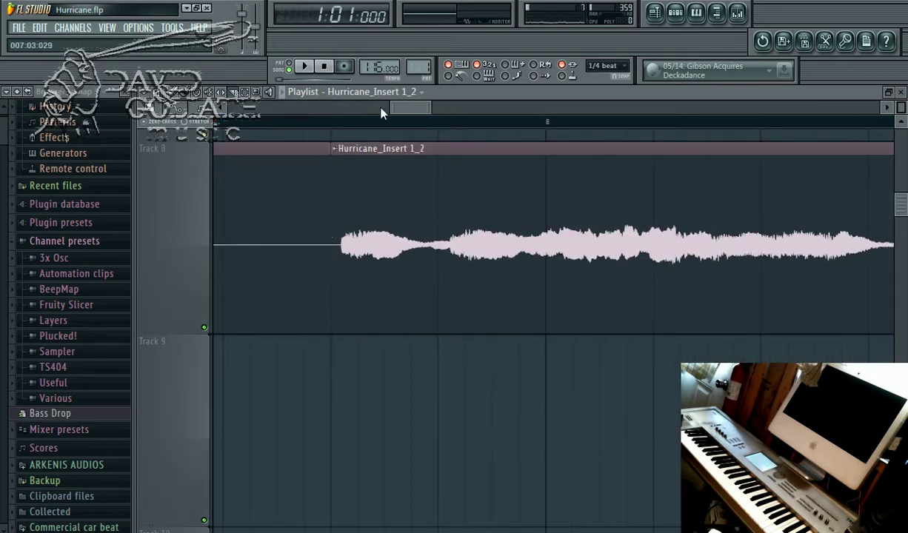
pyautogui.moveTo(404, 112); pyautogui.dragTo(423, 114)
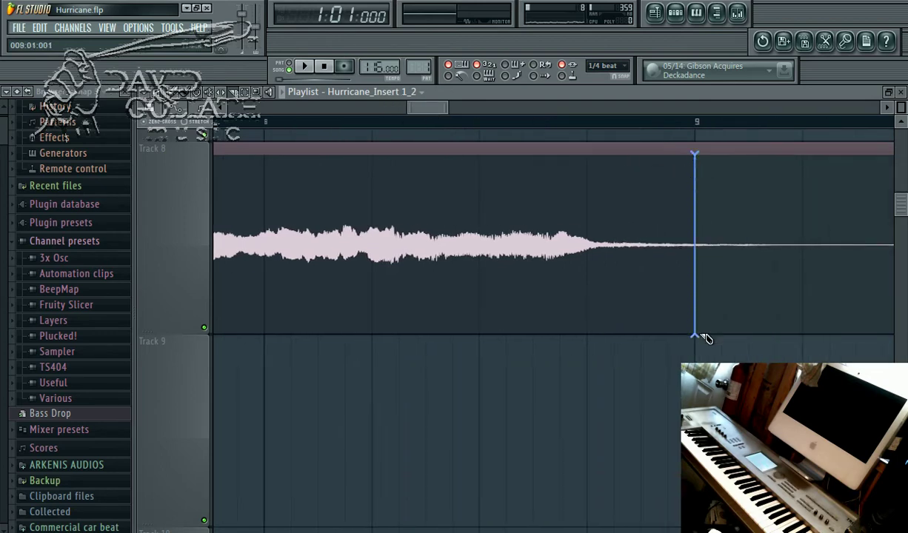
pyautogui.moveTo(704, 335); pyautogui.dragTo(704, 334)
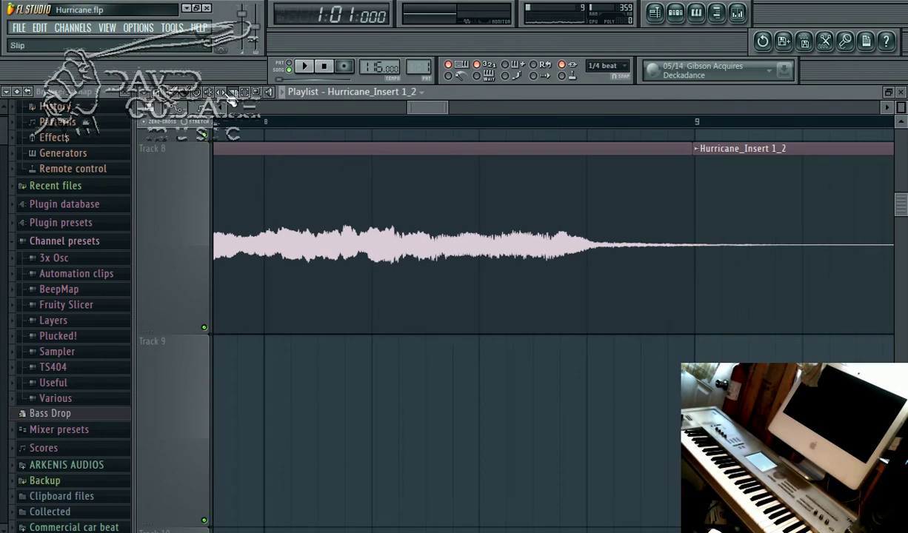
pyautogui.rightClick(732, 221)
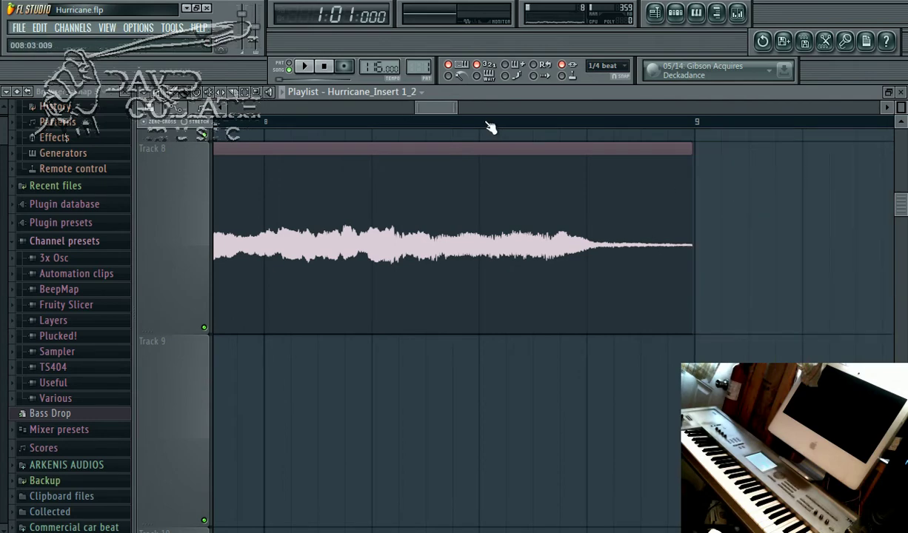
# Replace the full take on Track 8 with its last sliced phrase, placed at bar 1 beat 3, and play it back
pyautogui.moveTo(425, 107); pyautogui.dragTo(417, 117)
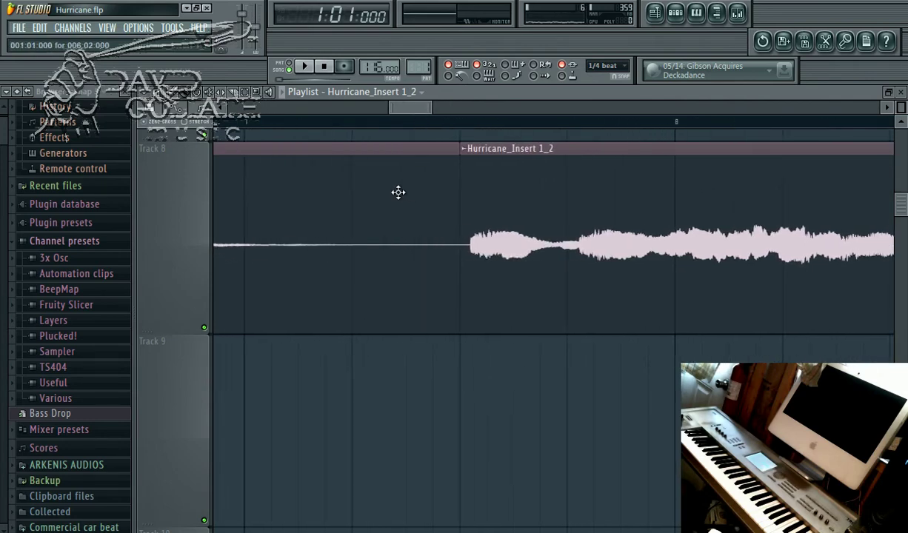
pyautogui.click(260, 95)
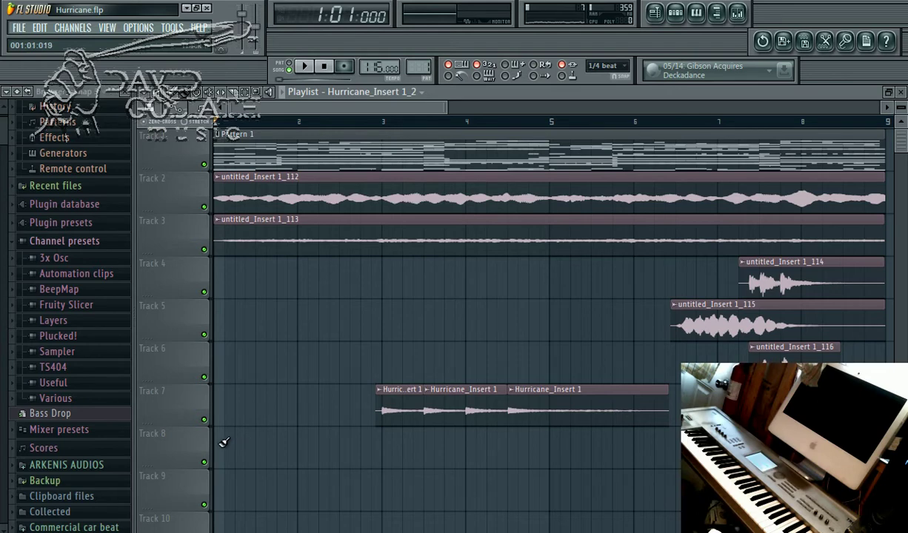
pyautogui.click(263, 443)
pyautogui.moveTo(302, 443); pyautogui.dragTo(296, 442)
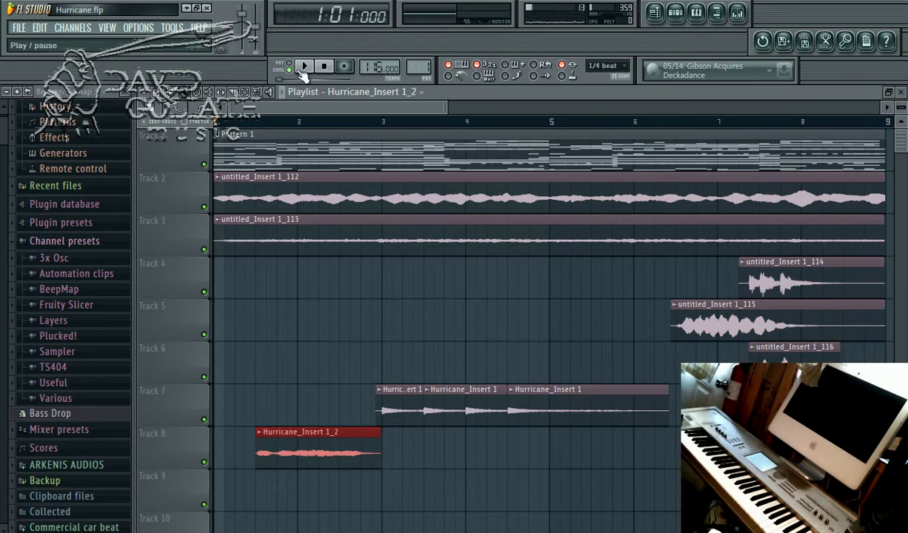
pyautogui.click(304, 67)
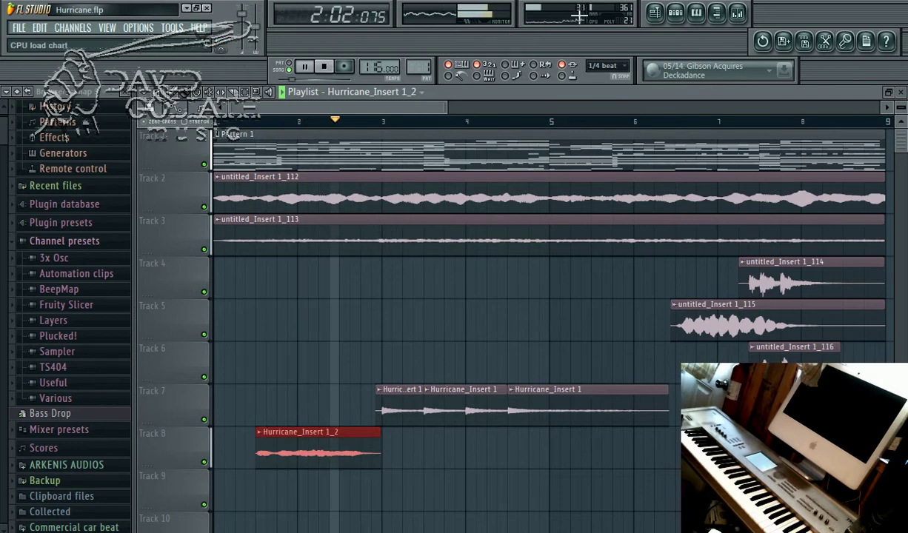
pyautogui.click(330, 66)
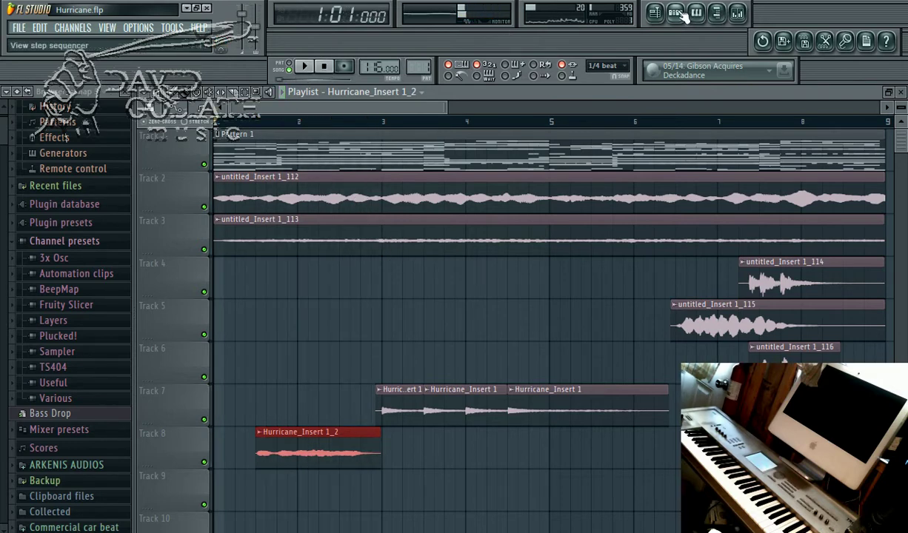
# Normalize the Hurricane_Insert 1_2 sample and lower its channel volume to about 61% during playback
pyautogui.click(674, 13)
pyautogui.click(540, 472)
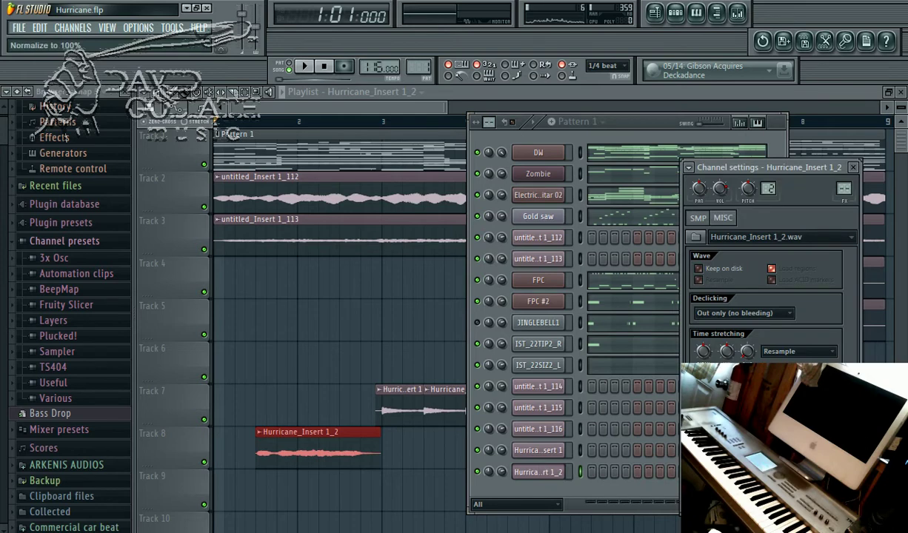
pyautogui.click(700, 390)
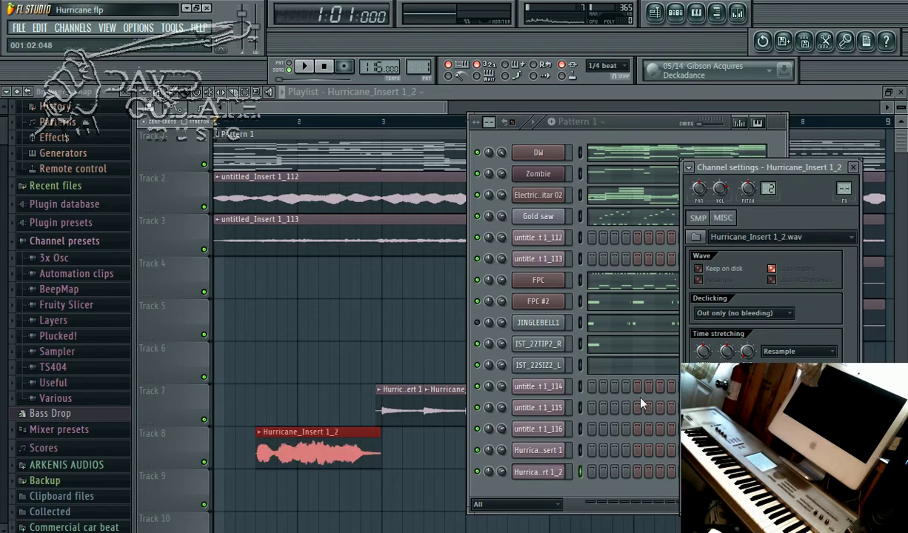
pyautogui.moveTo(502, 475); pyautogui.dragTo(502, 480)
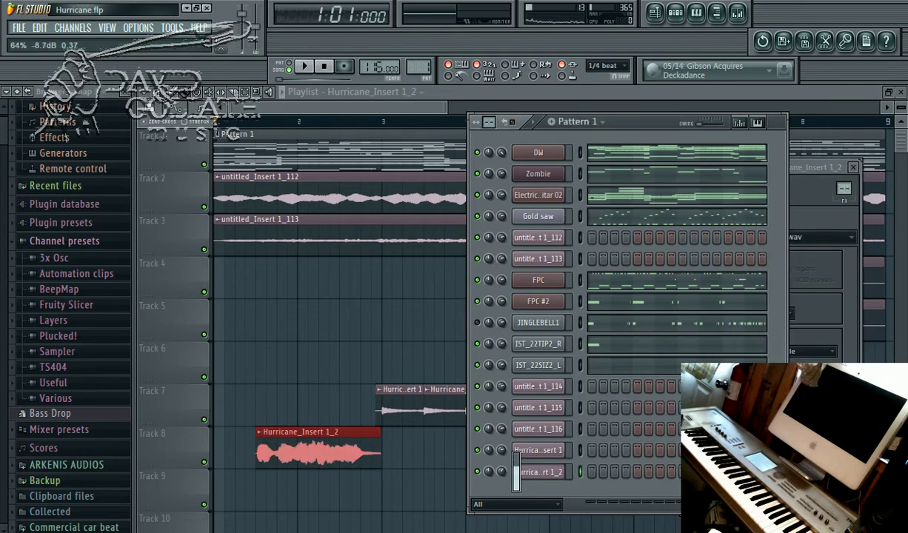
pyautogui.click(305, 68)
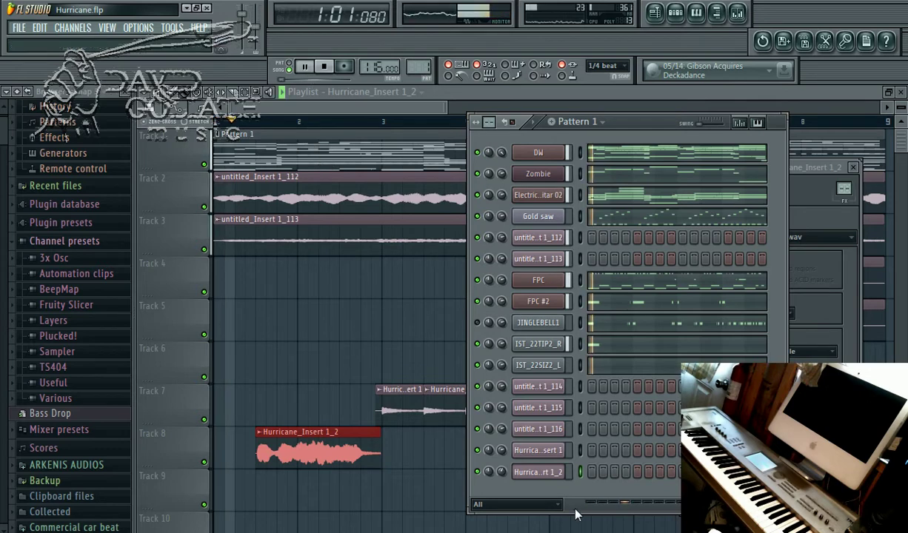
pyautogui.moveTo(503, 474); pyautogui.dragTo(503, 485)
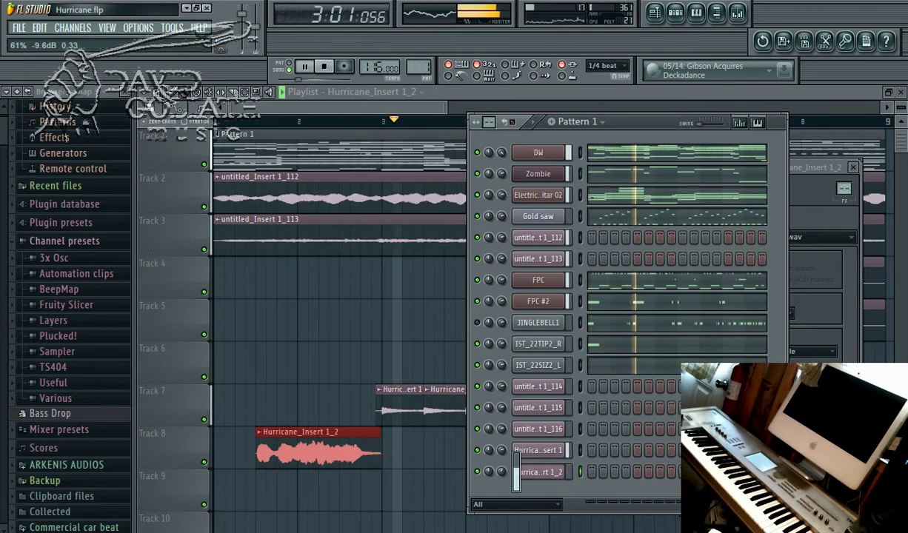
# Place copies of the phrase on Track 8 at bar 3 beat 3 and bar 5 beat 3, and set its channel volume to about 67%
pyautogui.click(426, 448)
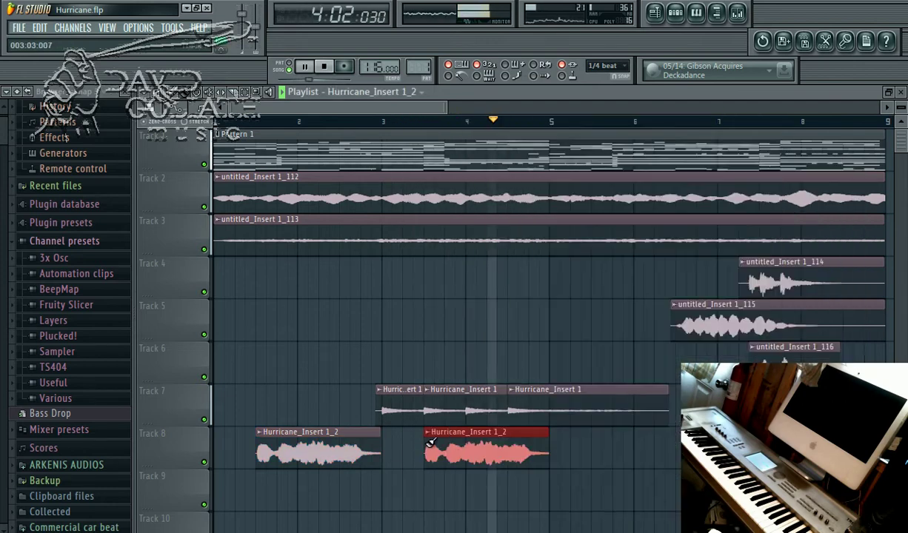
pyautogui.click(600, 445)
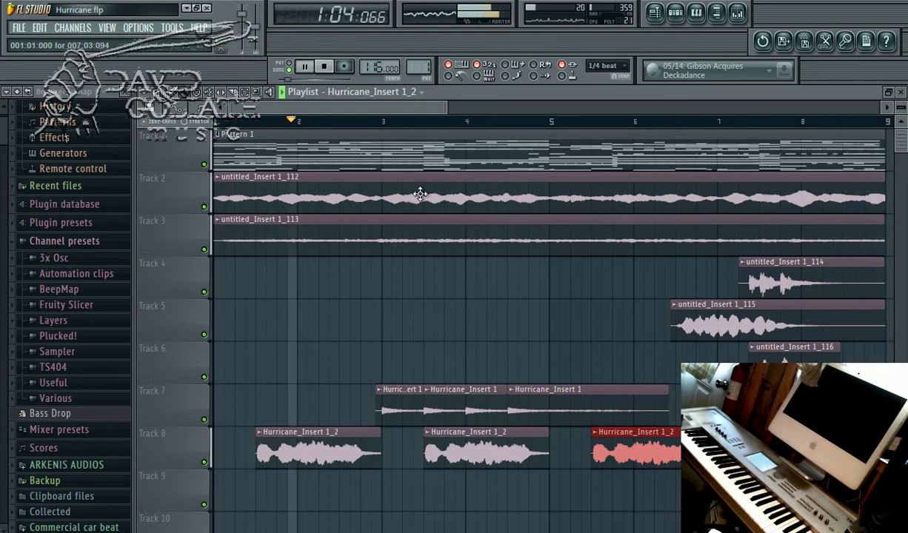
pyautogui.click(695, 12)
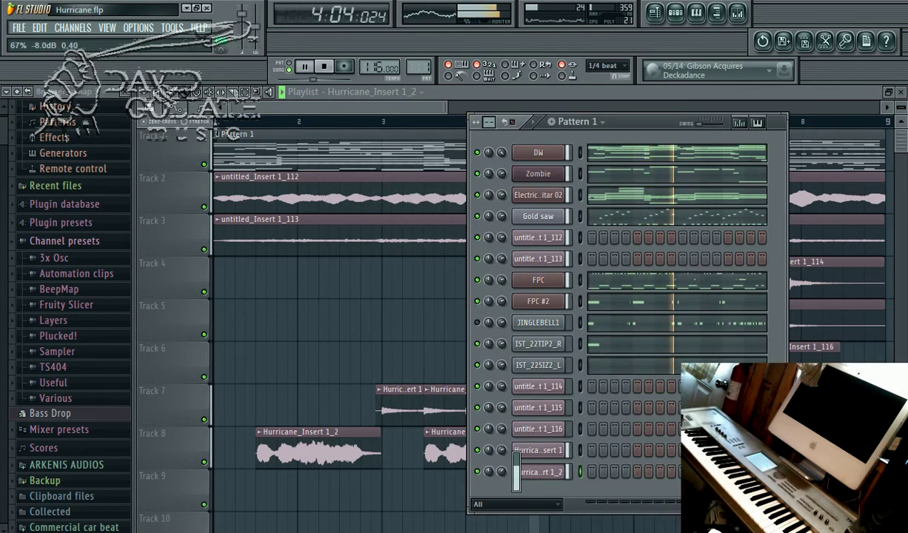
# Check the mixer track assignments of the Hurricane_Insert 1, untitled_Insert 1_114 and untitled_Insert 1_116 channels
pyautogui.click(539, 450)
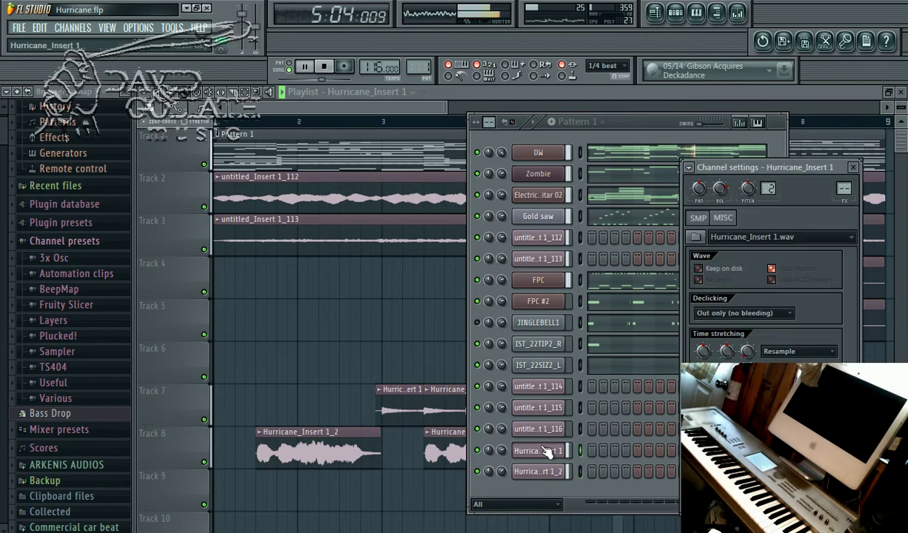
pyautogui.click(540, 386)
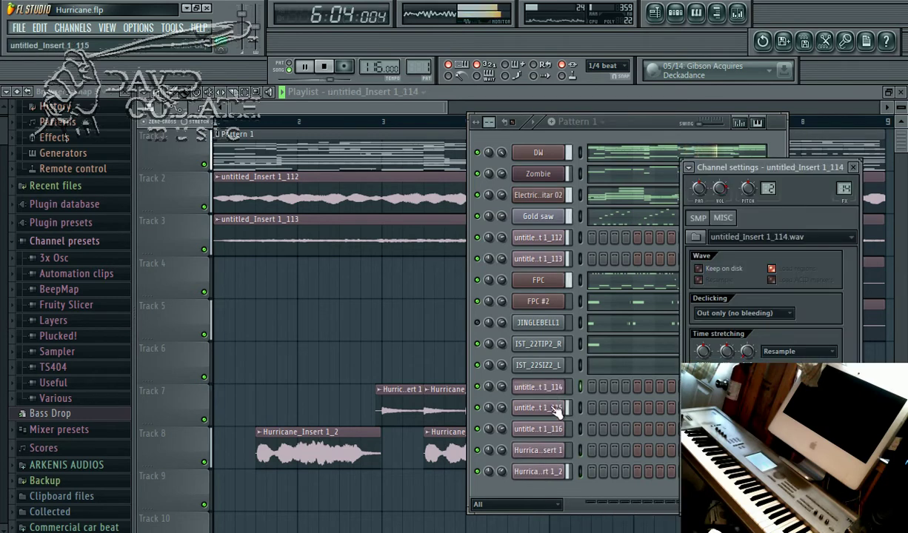
pyautogui.click(557, 431)
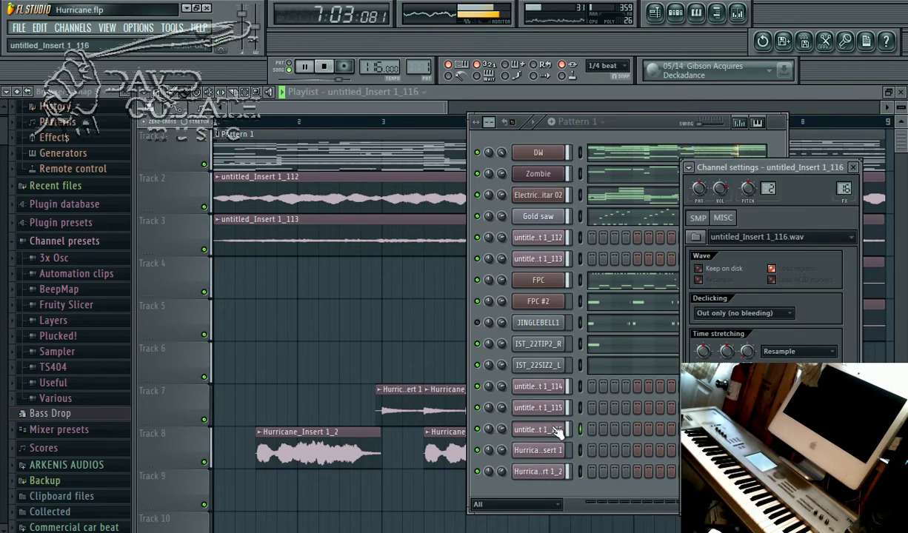
# Route the Hurricane_Insert 1 and Hurricane_Insert 1_2 channels to consecutive mixer tracks starting at Insert 17
pyautogui.click(540, 451)
pyautogui.click(585, 461)
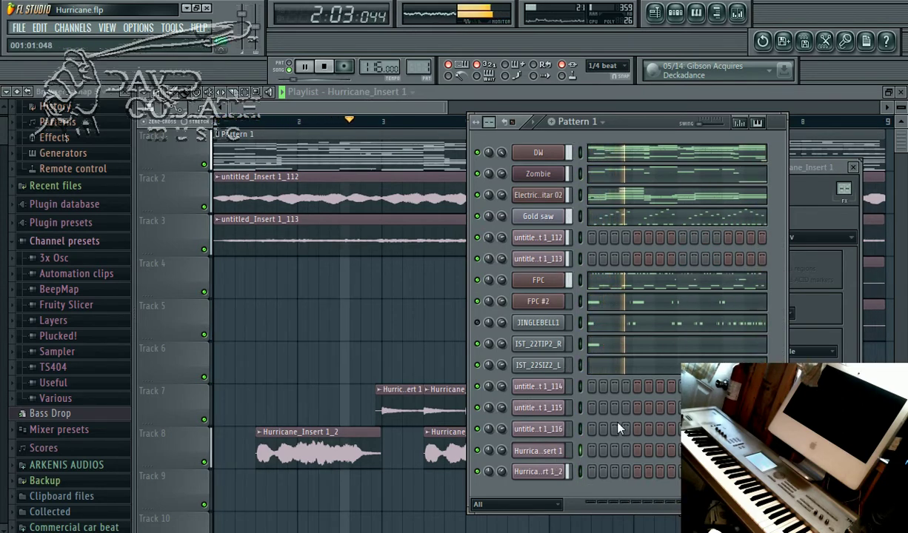
pyautogui.click(737, 13)
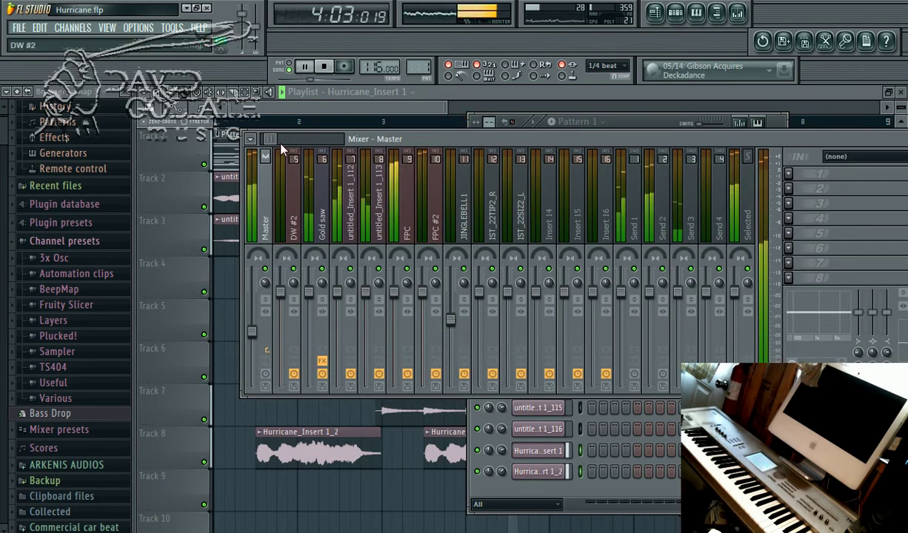
pyautogui.scroll(-8, 281, 146)
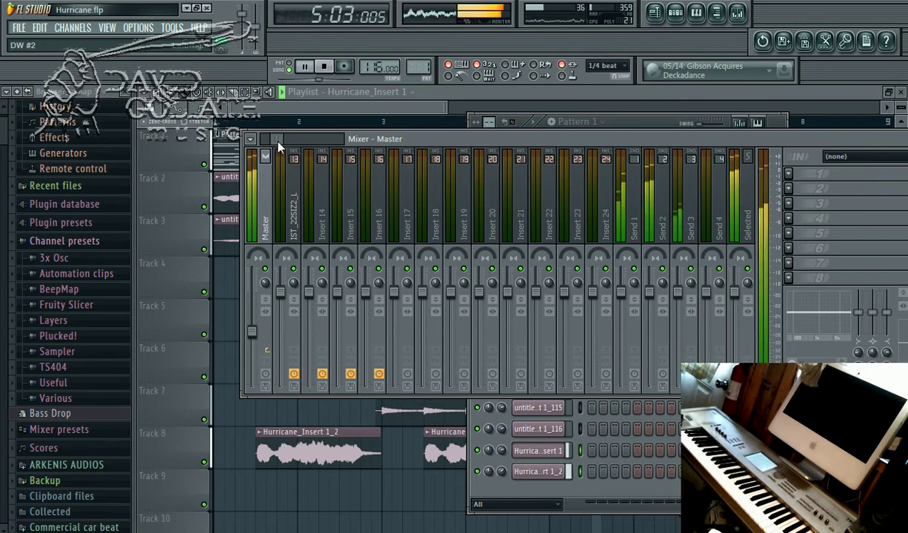
pyautogui.rightClick(406, 223)
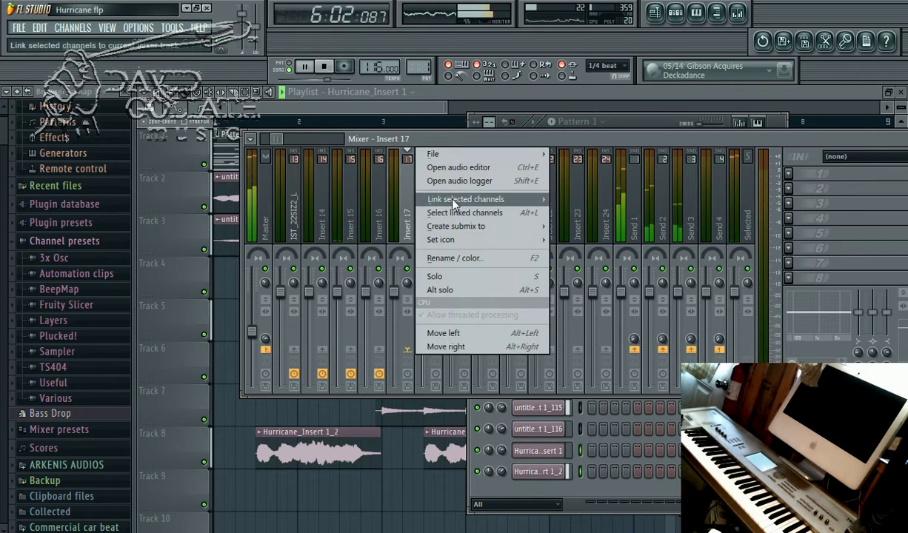
pyautogui.moveTo(454, 204)
pyautogui.click(585, 211)
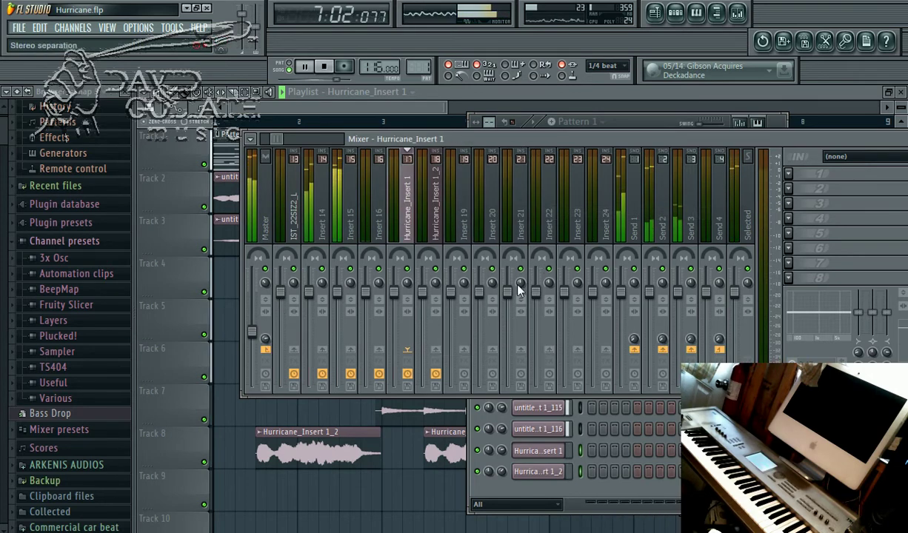
# Lower the level of the Hurricane_Insert 1_2 mixer track slightly and close the mixer
pyautogui.click(429, 295)
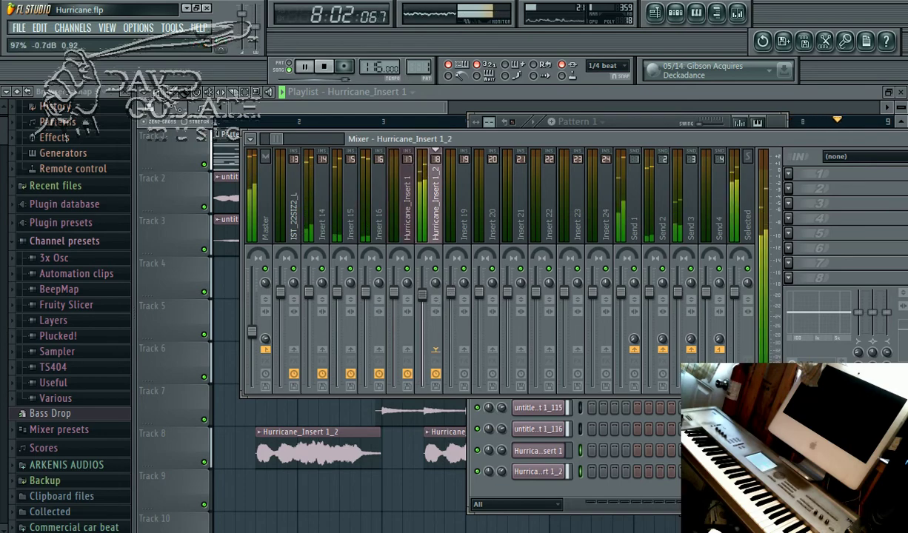
pyautogui.moveTo(422, 295); pyautogui.dragTo(422, 300)
pyautogui.press('F9')
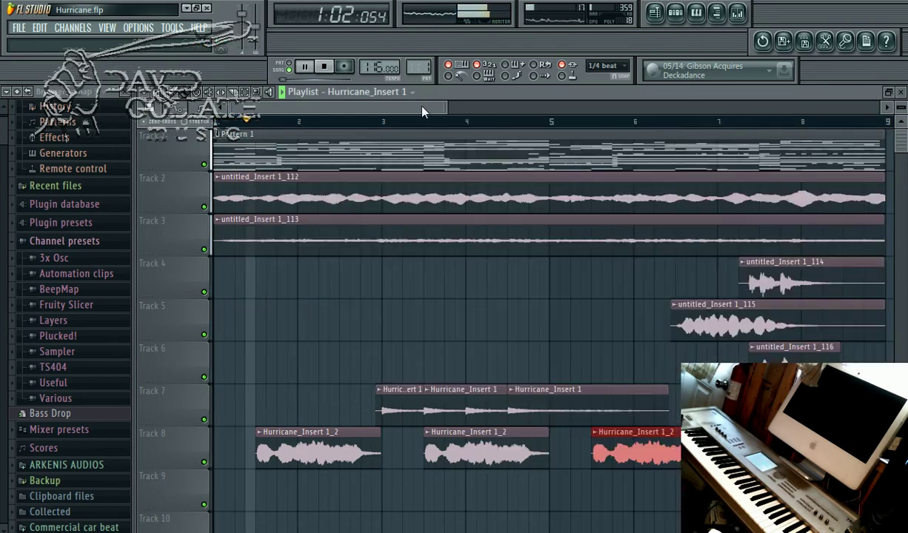
# Stop playback and delete the Hurricane_Insert 1_2 clips at bar 1 beat 3 and bar 5 beat 3 on Track 8
pyautogui.press('space')
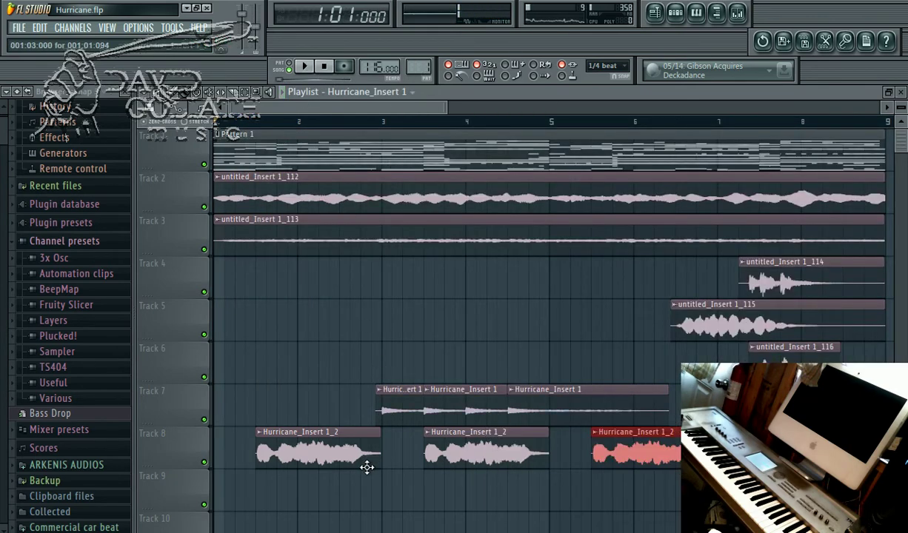
pyautogui.rightClick(330, 449)
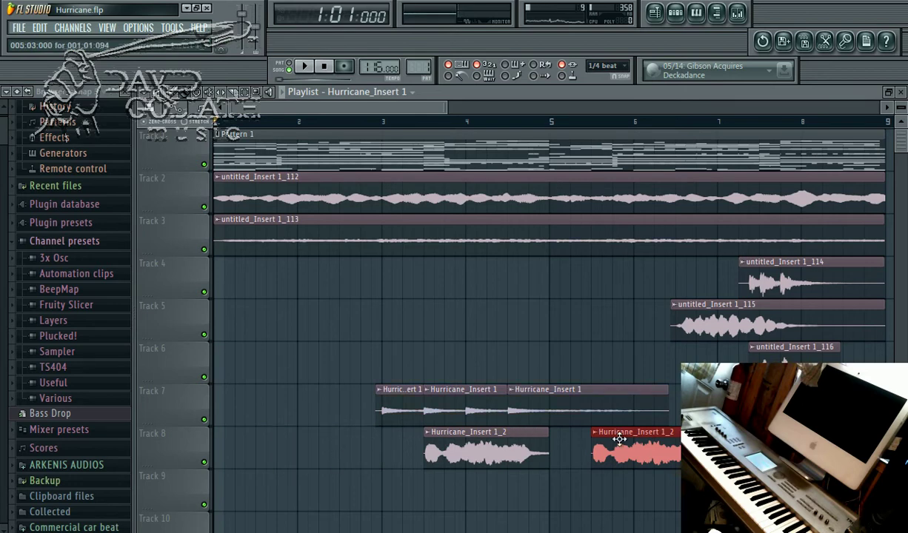
pyautogui.rightClick(633, 444)
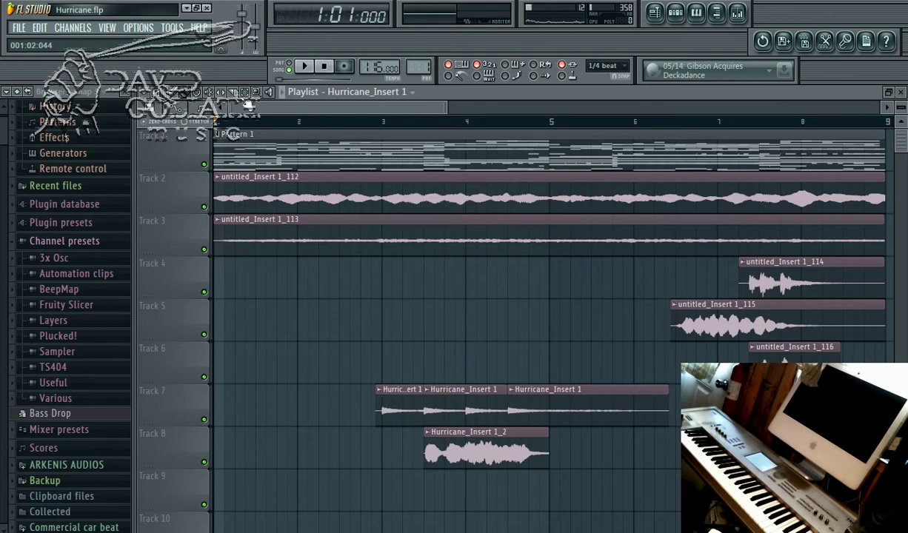
# With playlist snapping set to none, shift the remaining Track 8 clips slightly earlier so their first note attacks land on beat 3
pyautogui.moveTo(392, 459); pyautogui.dragTo(667, 489)
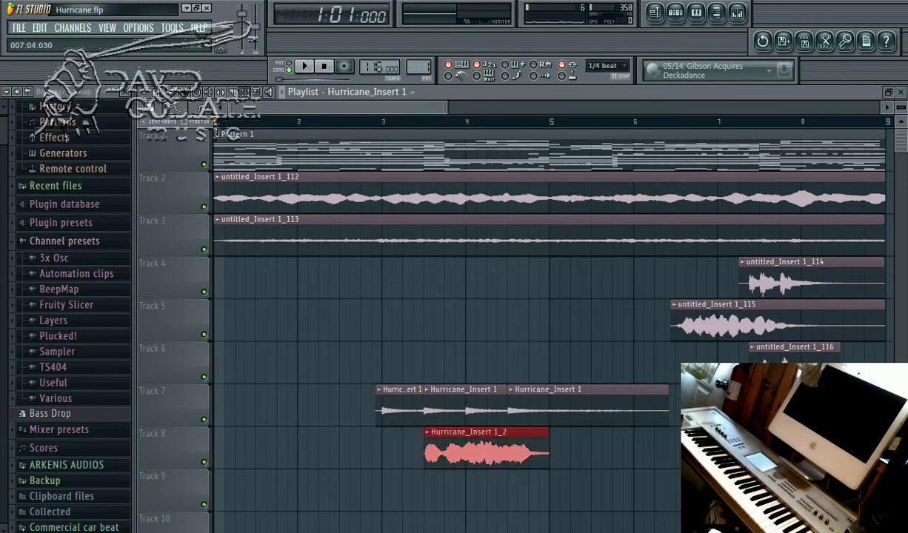
pyautogui.click(164, 92)
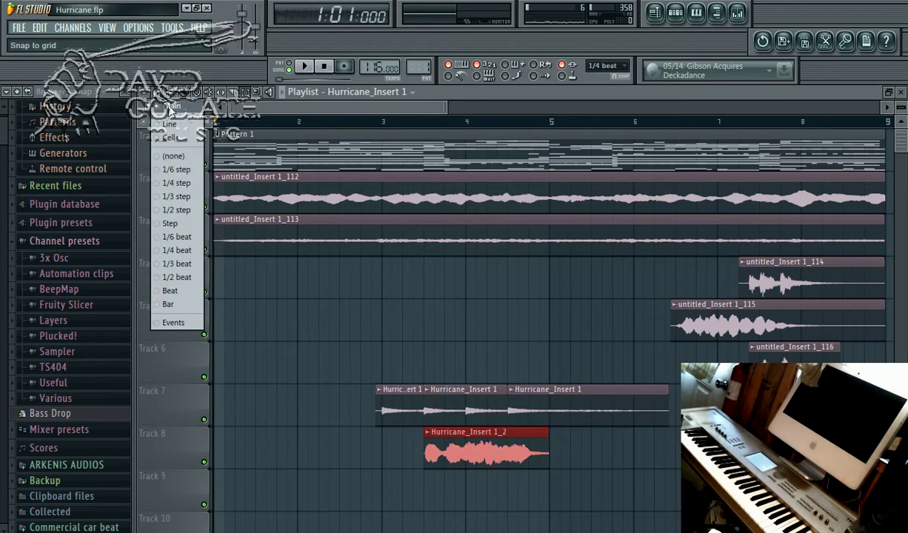
pyautogui.click(176, 157)
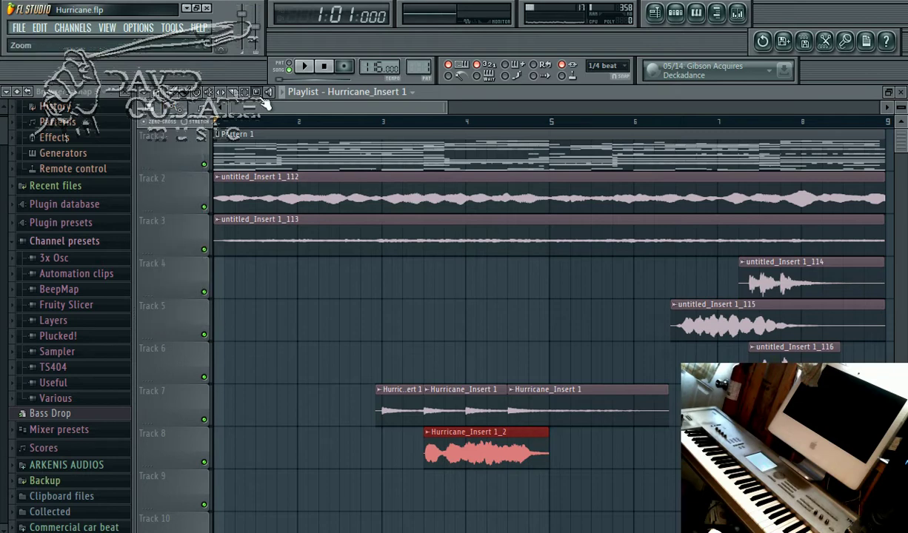
pyautogui.moveTo(881, 369); pyautogui.dragTo(441, 491)
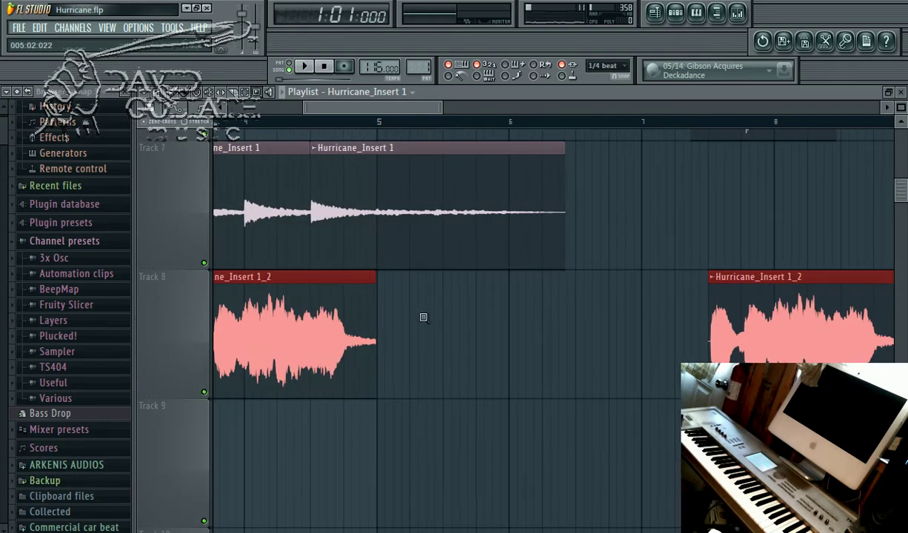
pyautogui.moveTo(80, 400); pyautogui.dragTo(282, 416)
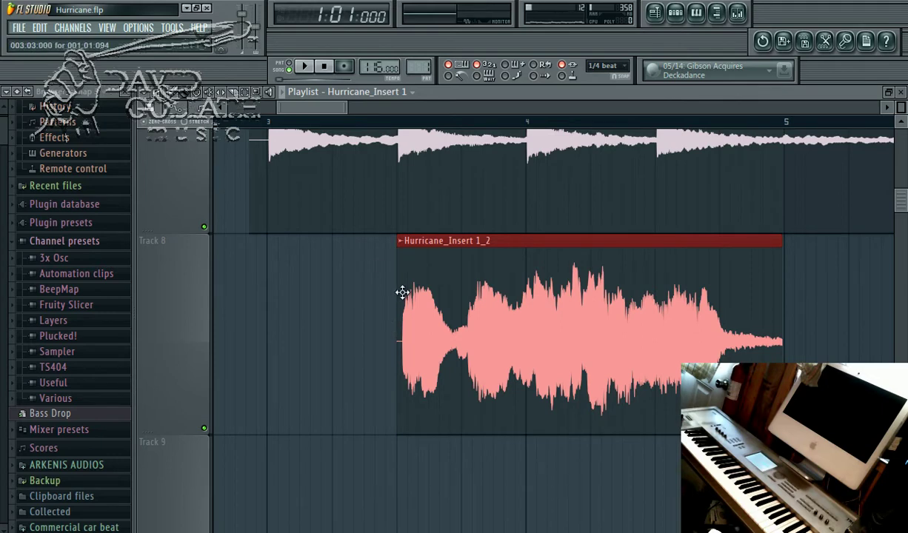
pyautogui.moveTo(479, 368); pyautogui.dragTo(348, 454)
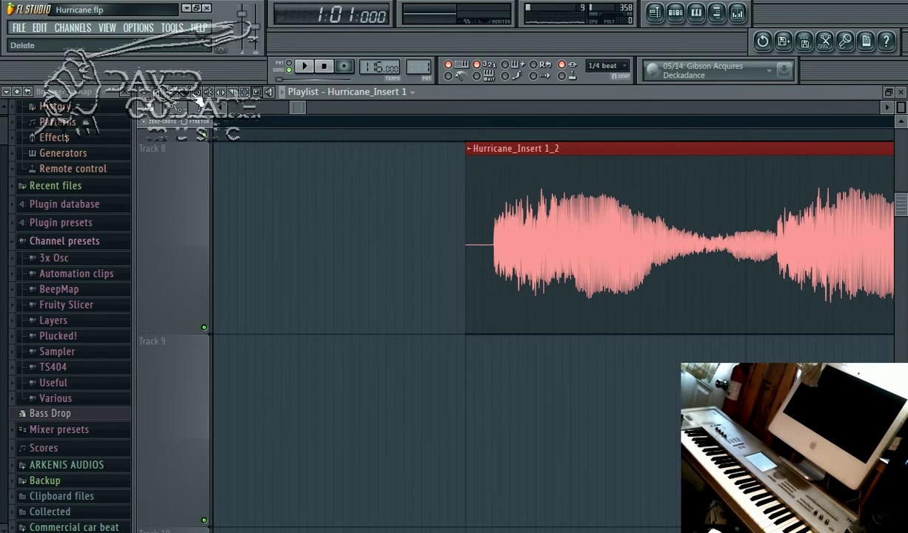
pyautogui.moveTo(508, 168); pyautogui.dragTo(482, 168)
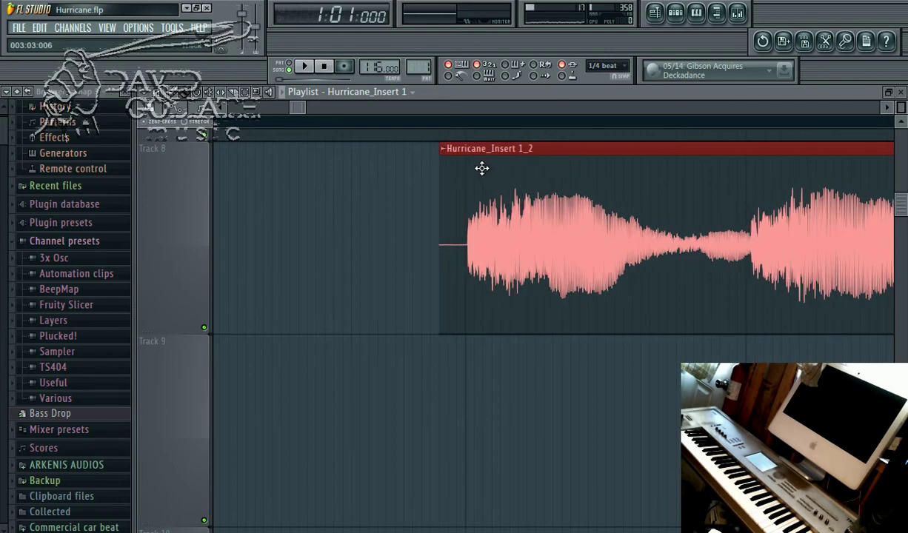
pyautogui.hscroll(4, 303, 107)
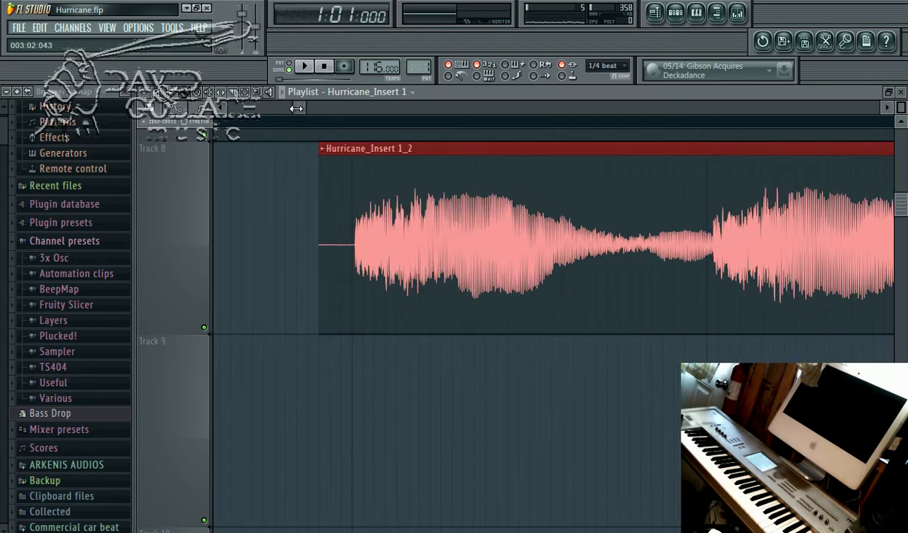
pyautogui.moveTo(303, 109); pyautogui.dragTo(406, 113)
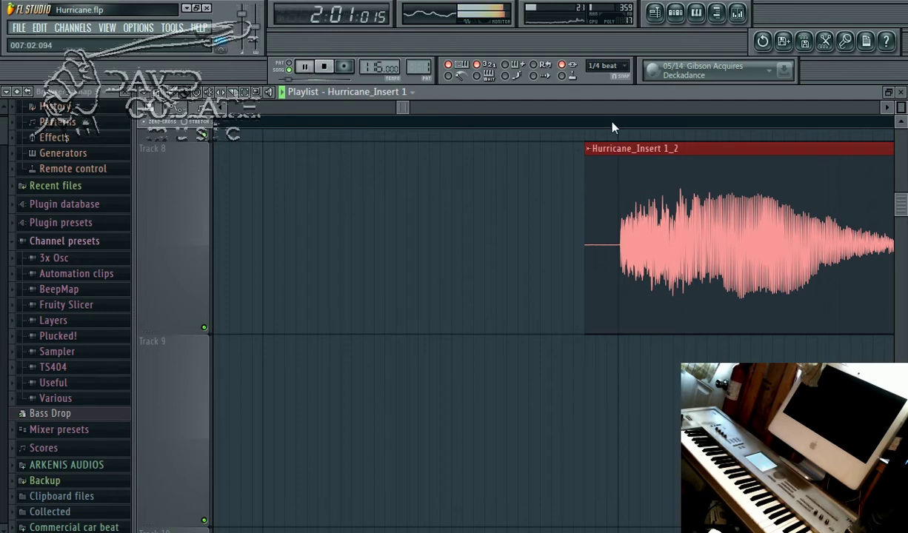
# Set the playlist's grid snapping back to Main
pyautogui.click(159, 94)
pyautogui.click(172, 112)
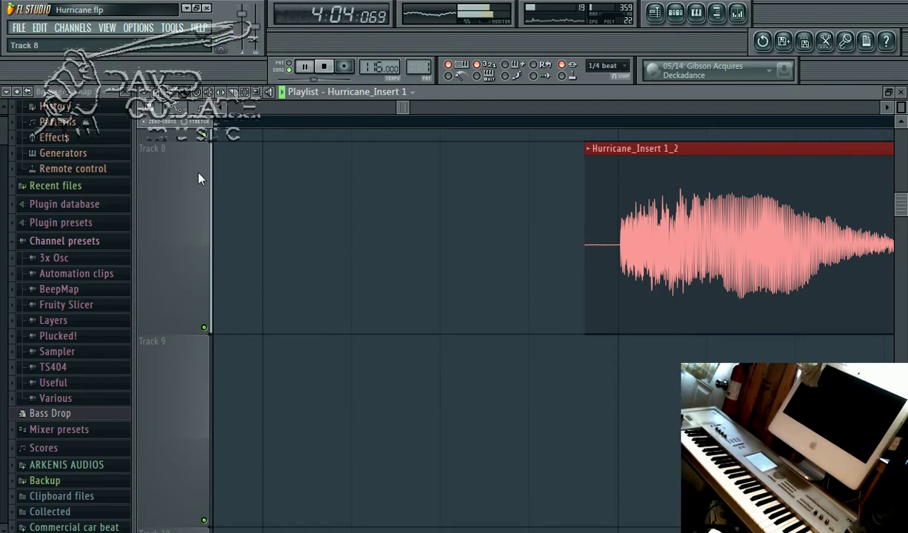
pyautogui.click(656, 16)
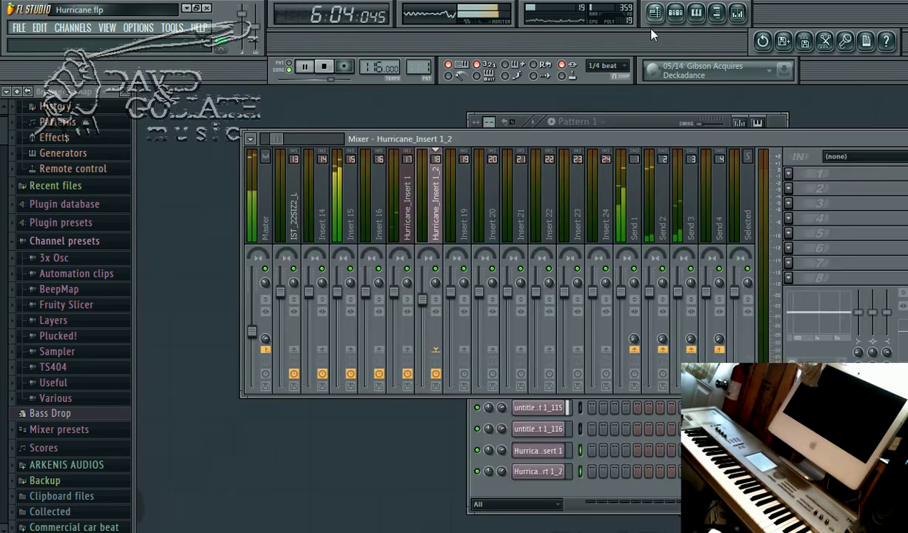
pyautogui.click(655, 16)
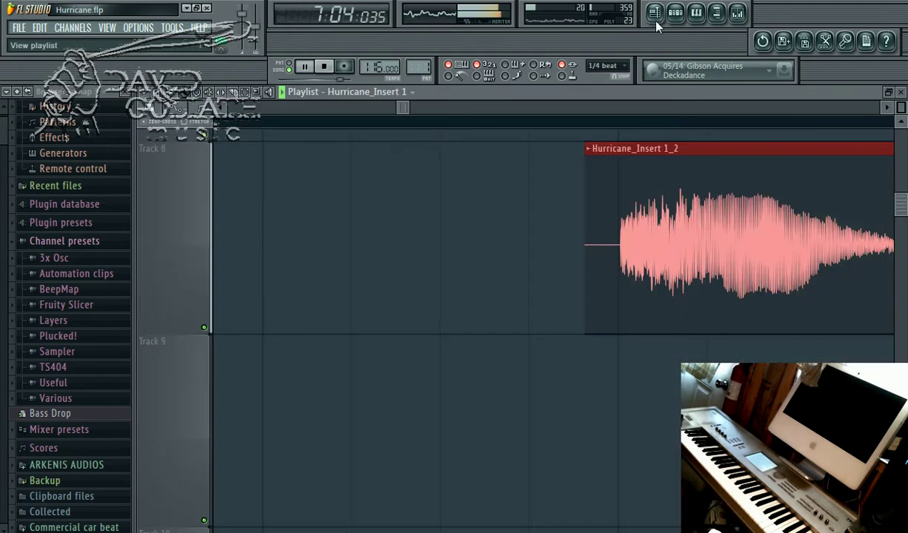
pyautogui.click(265, 98)
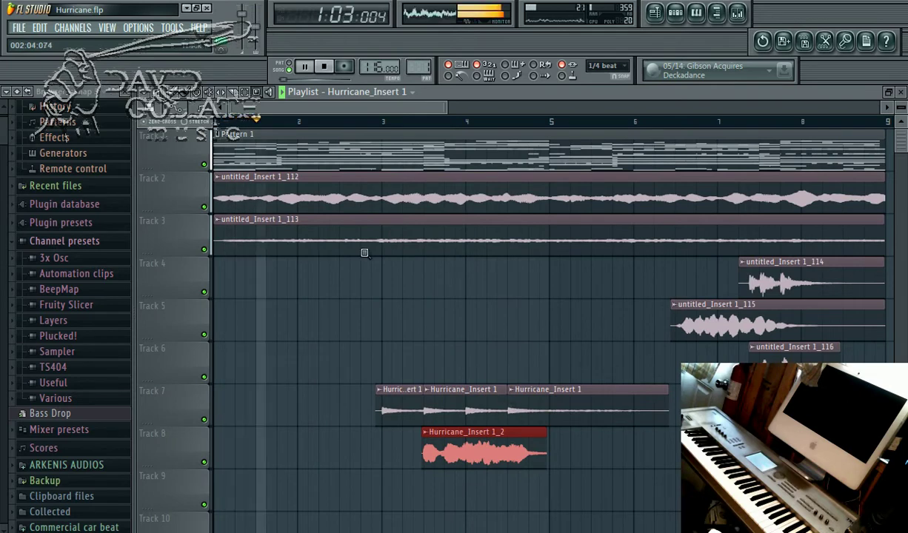
# Audition the song with Tracks 2 and 3 muted, and unmute both tracks
pyautogui.click(205, 208)
pyautogui.click(205, 249)
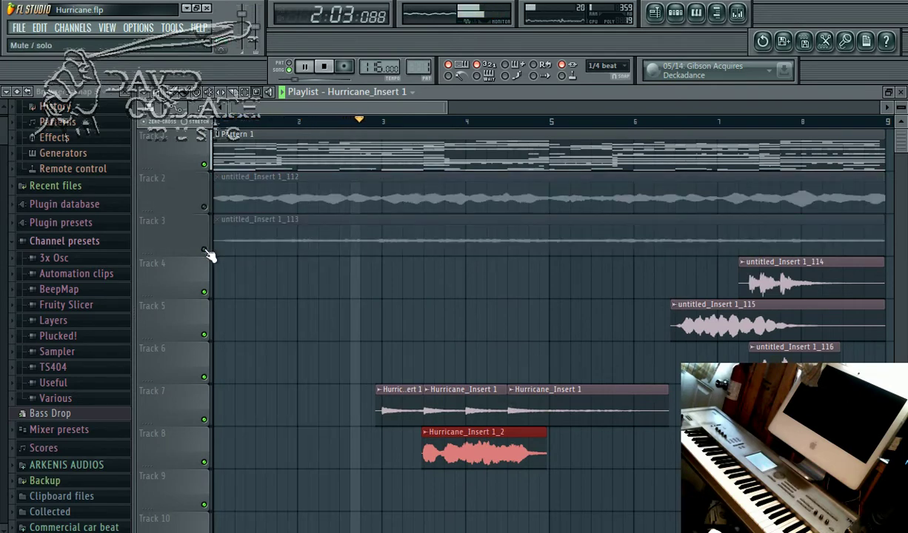
pyautogui.click(193, 420)
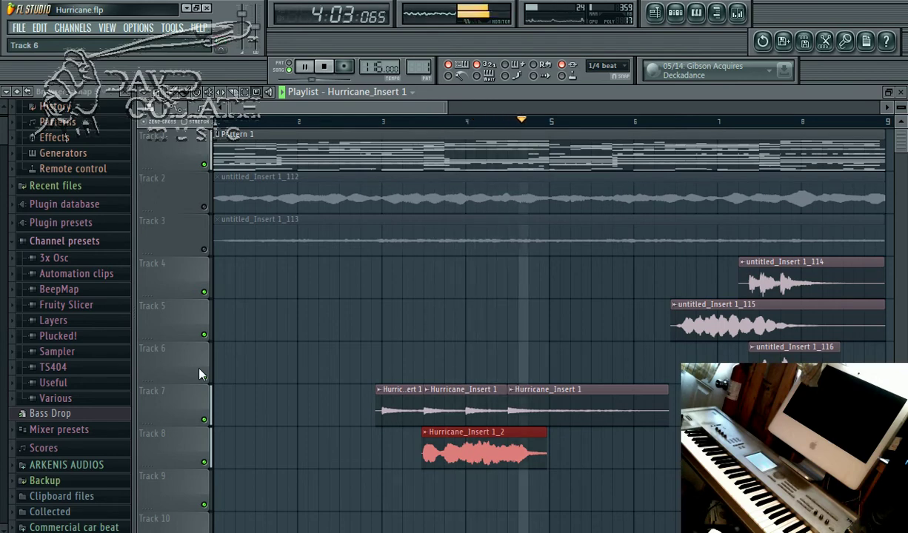
pyautogui.click(17, 29)
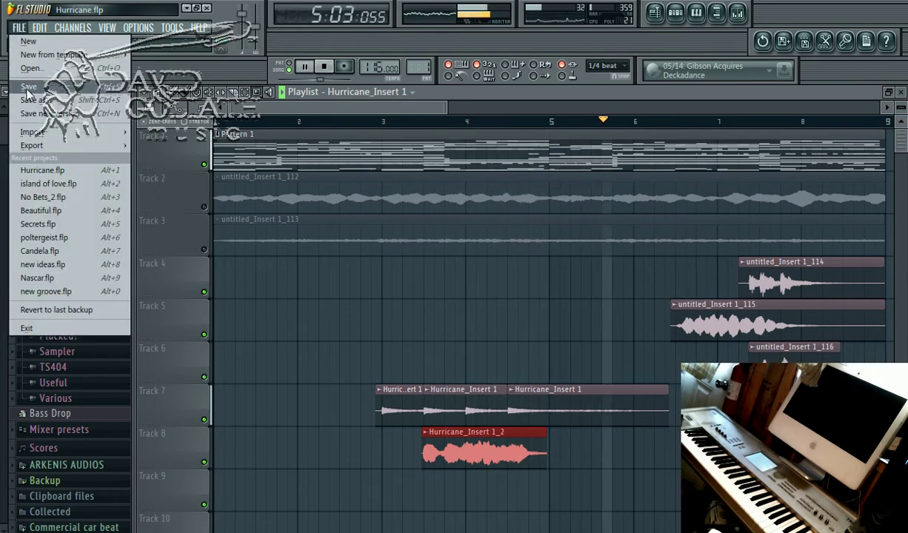
pyautogui.press('Escape')
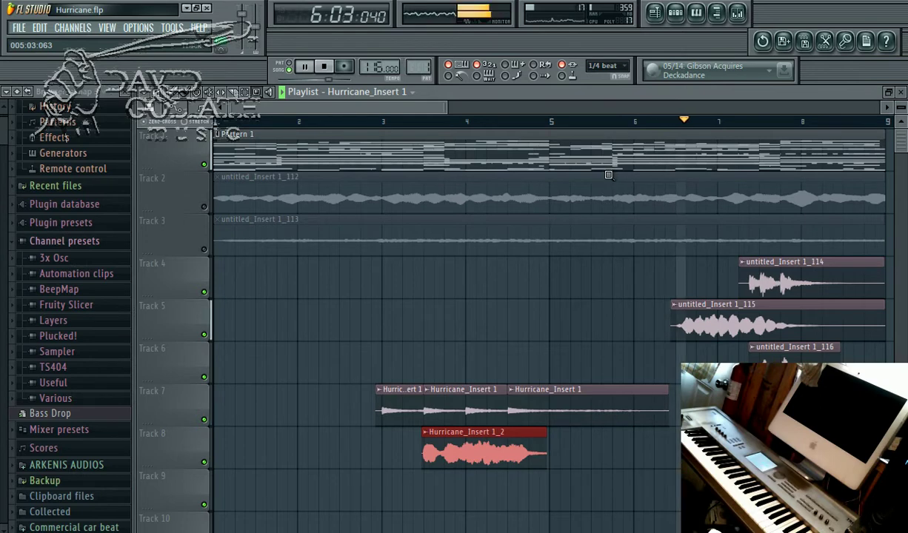
pyautogui.click(204, 206)
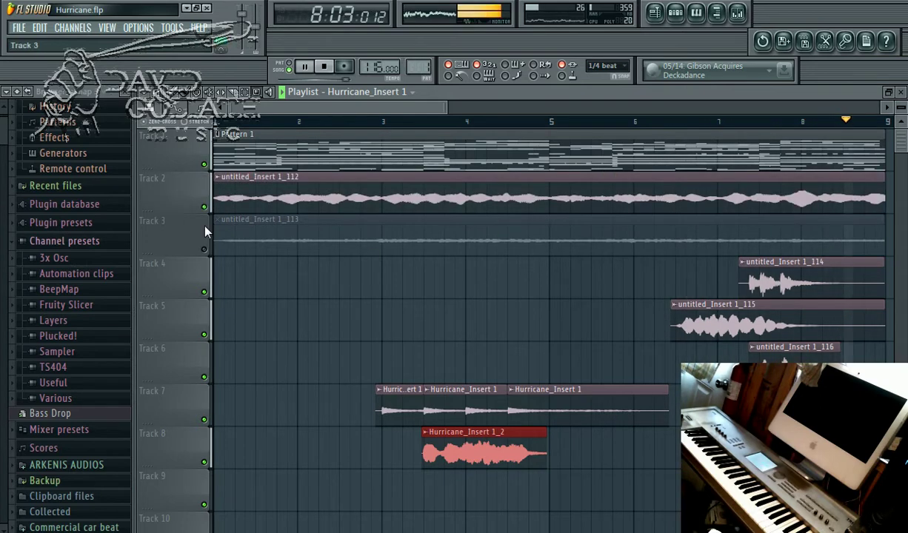
pyautogui.click(205, 250)
# Audition Pattern 1 with the JINGLEBELL1 channel unmuted, and mute that channel again
pyautogui.click(675, 12)
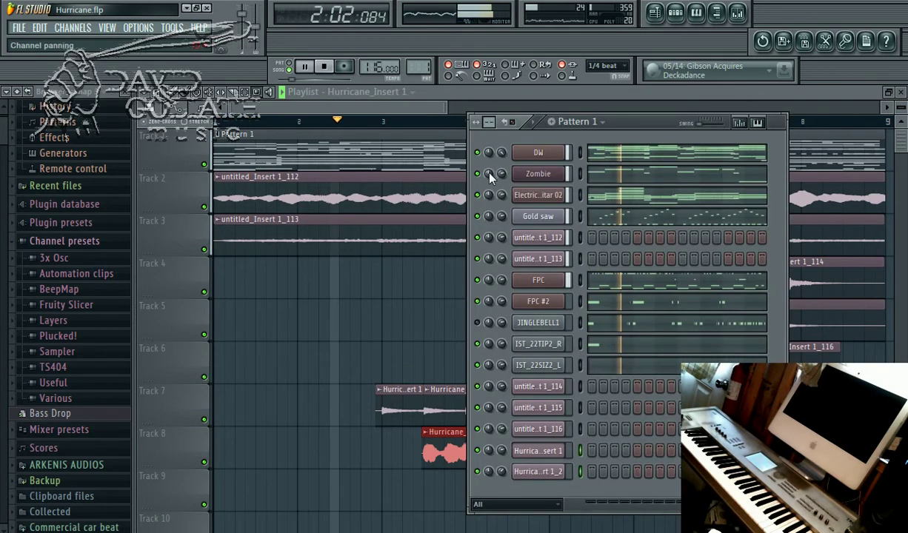
pyautogui.click(477, 323)
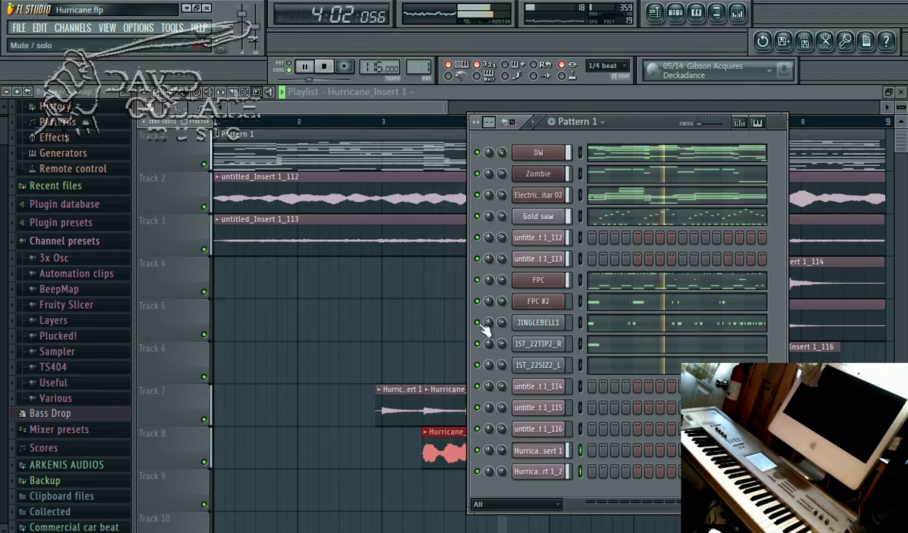
pyautogui.click(478, 323)
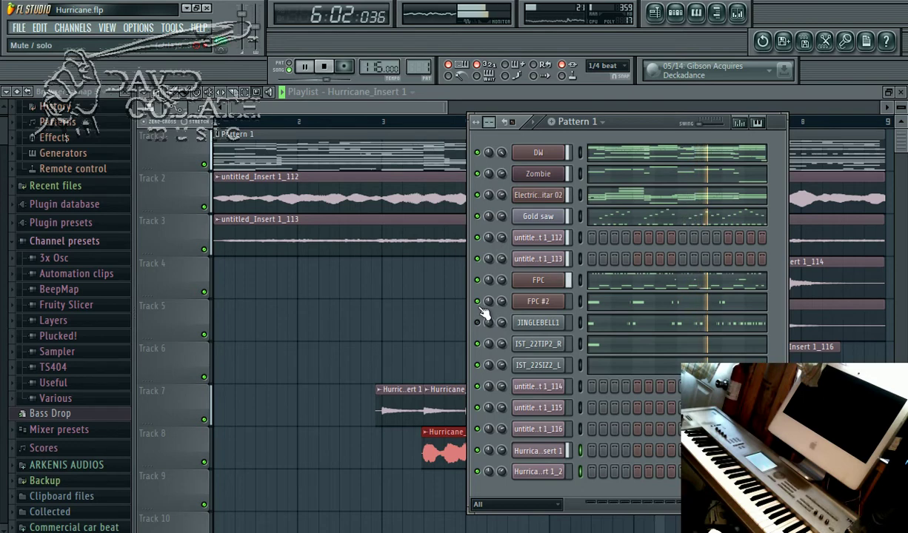
# Audition Pattern 1 with the Zombie, Gold saw, FPC, FPC #2, IST_22TIP2_R and IST_22SIZ2_L channels muted
pyautogui.click(477, 280)
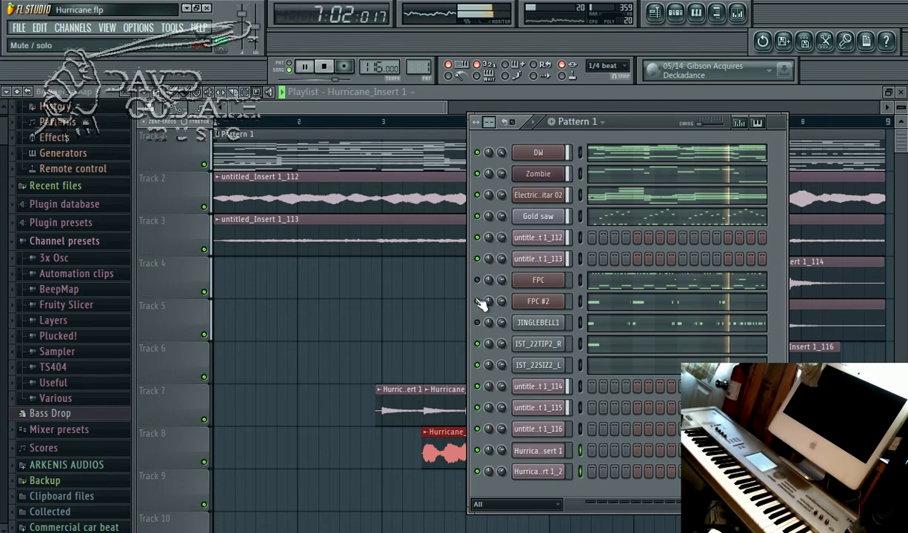
pyautogui.click(478, 301)
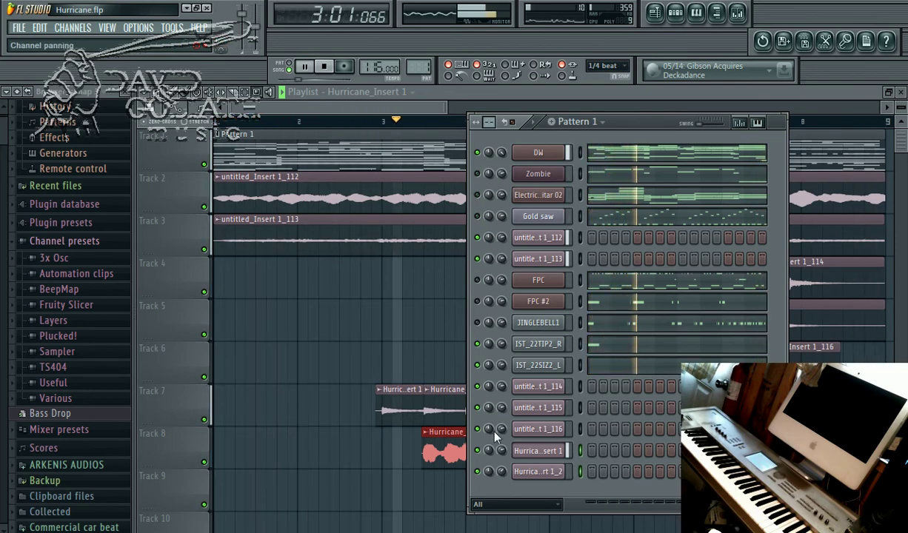
pyautogui.click(478, 344)
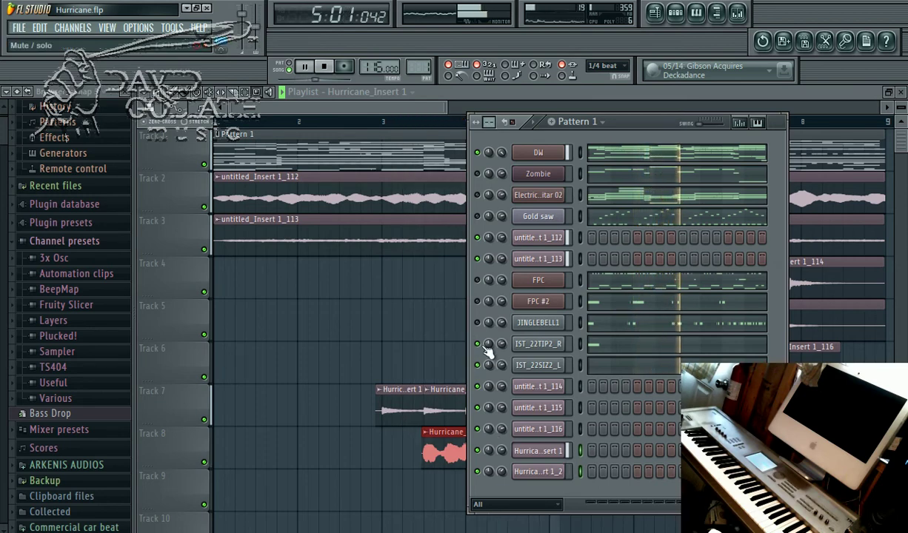
pyautogui.click(477, 344)
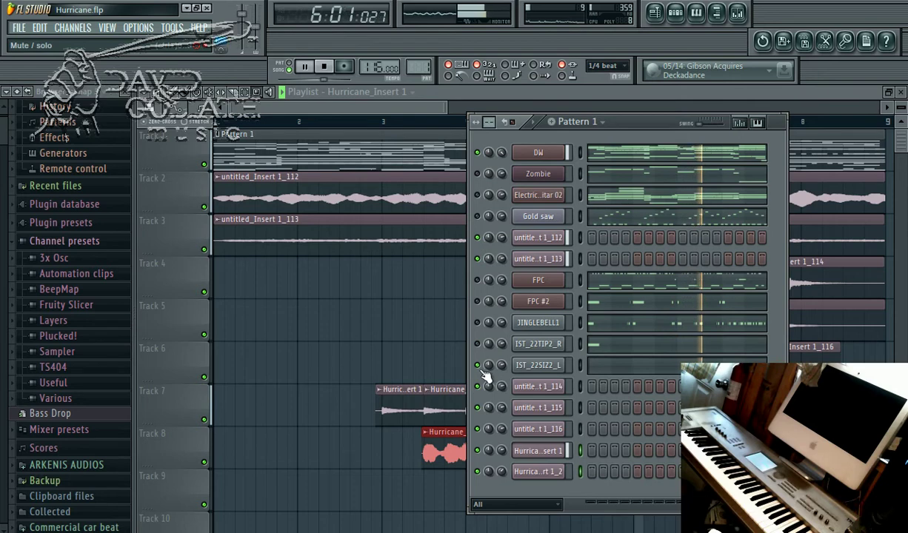
# Solo the DW channel, listen to it on its own, and open its DirectWave instrument
pyautogui.rightClick(478, 153)
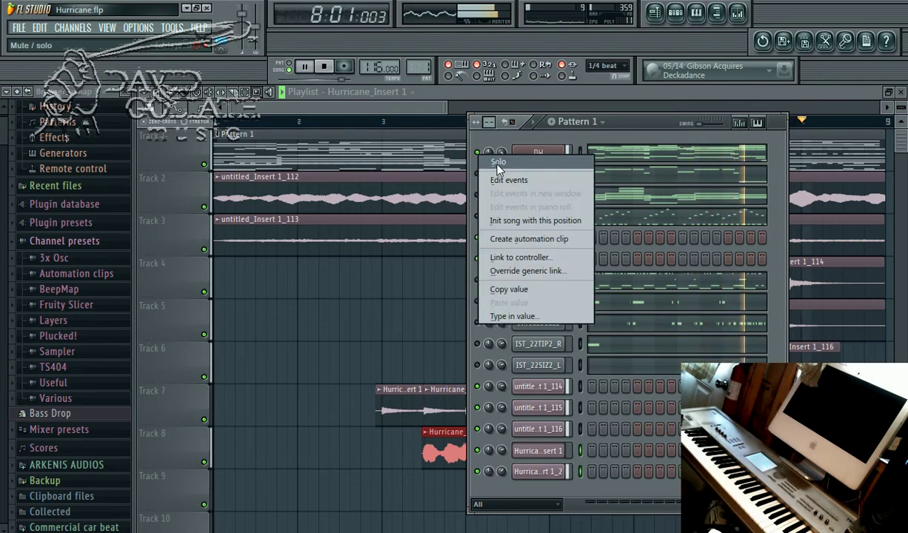
pyautogui.click(492, 162)
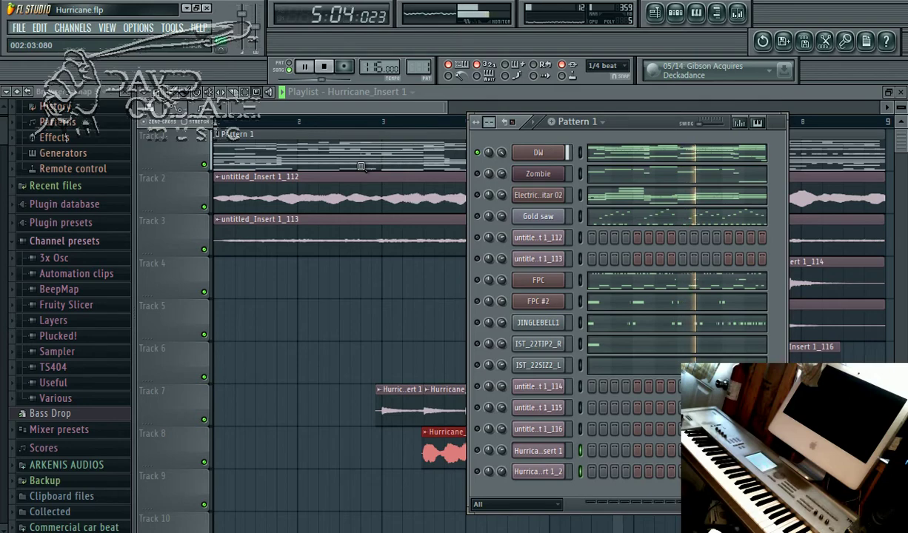
pyautogui.click(534, 153)
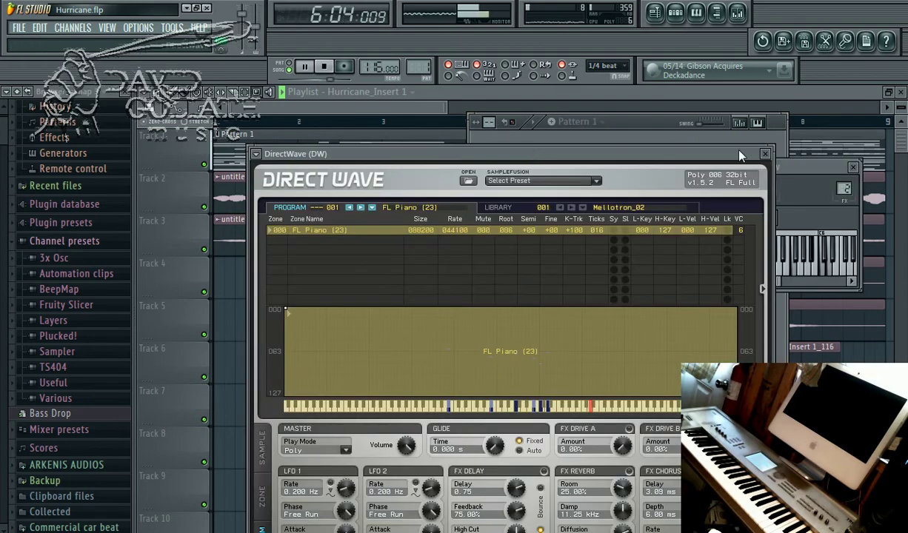
# Inspect the effect slots and send routing of the DW and Send 1 mixer tracks, moving the mixer clear of the DirectWave controls
pyautogui.click(743, 12)
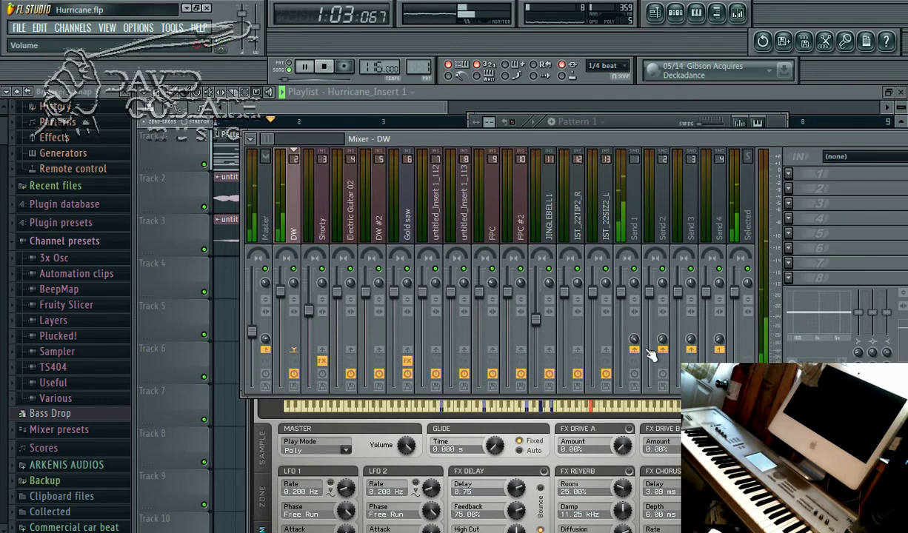
pyautogui.click(632, 240)
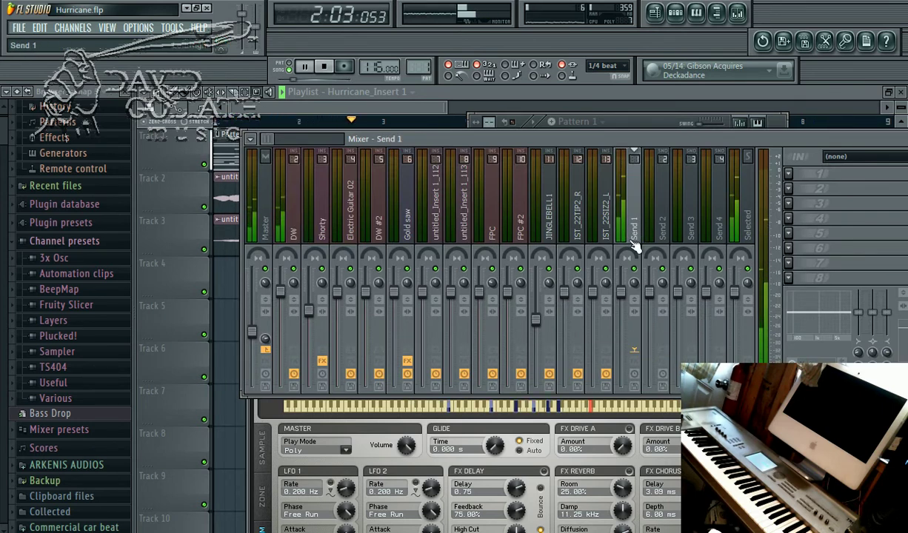
pyautogui.click(286, 258)
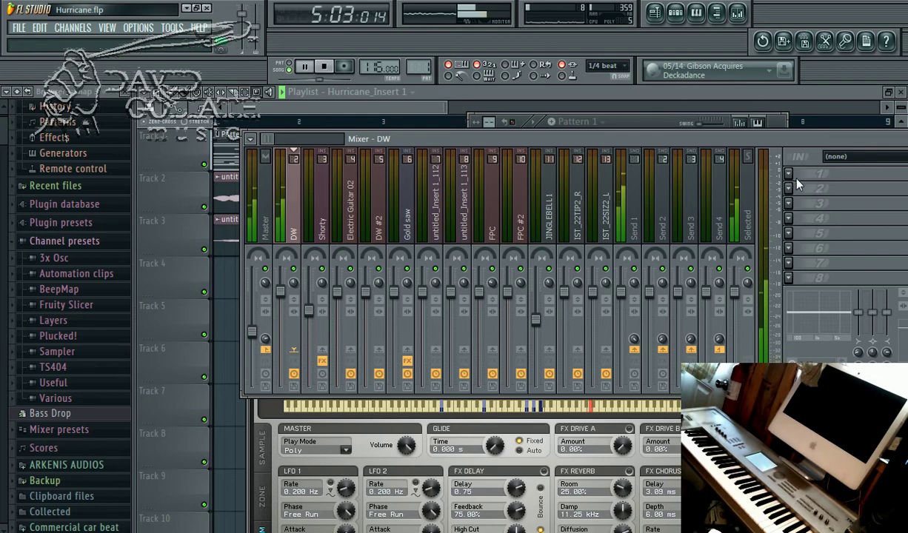
pyautogui.click(636, 215)
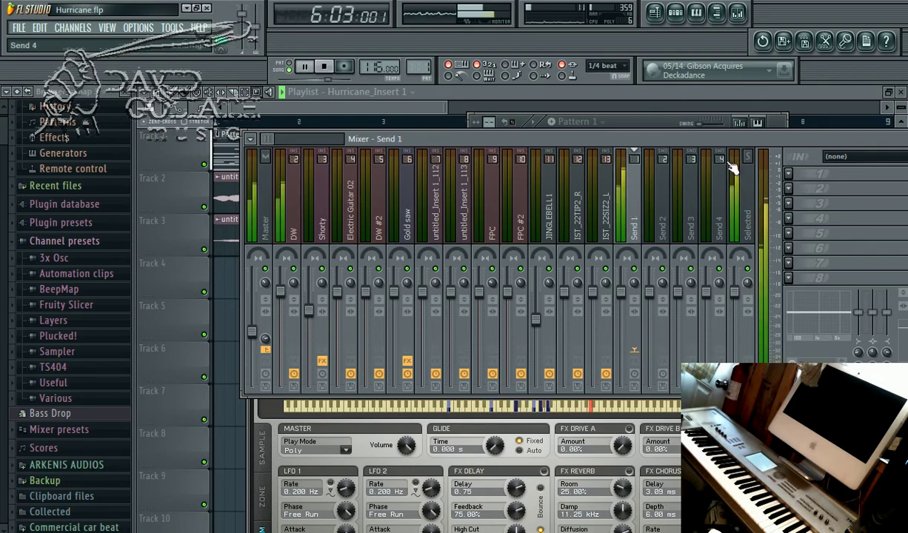
pyautogui.moveTo(731, 145); pyautogui.dragTo(680, 143)
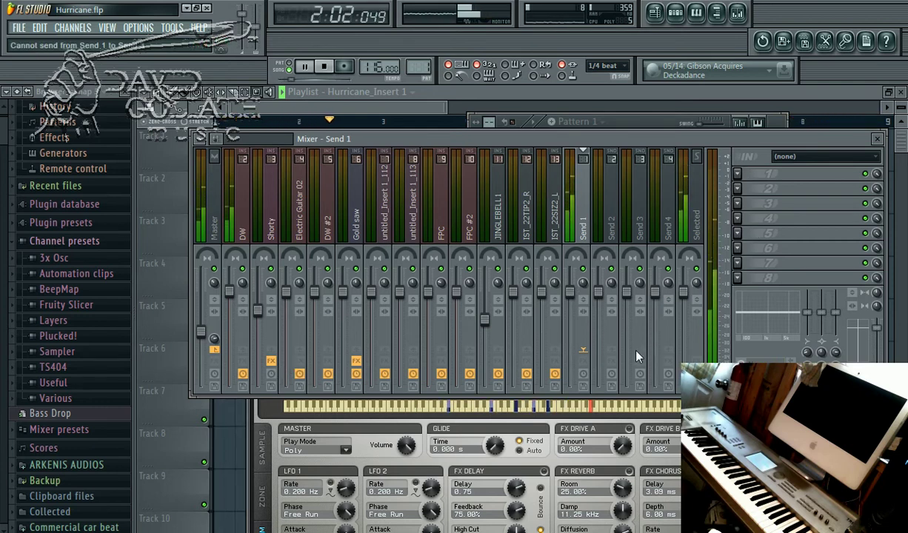
pyautogui.moveTo(593, 146); pyautogui.dragTo(632, 214)
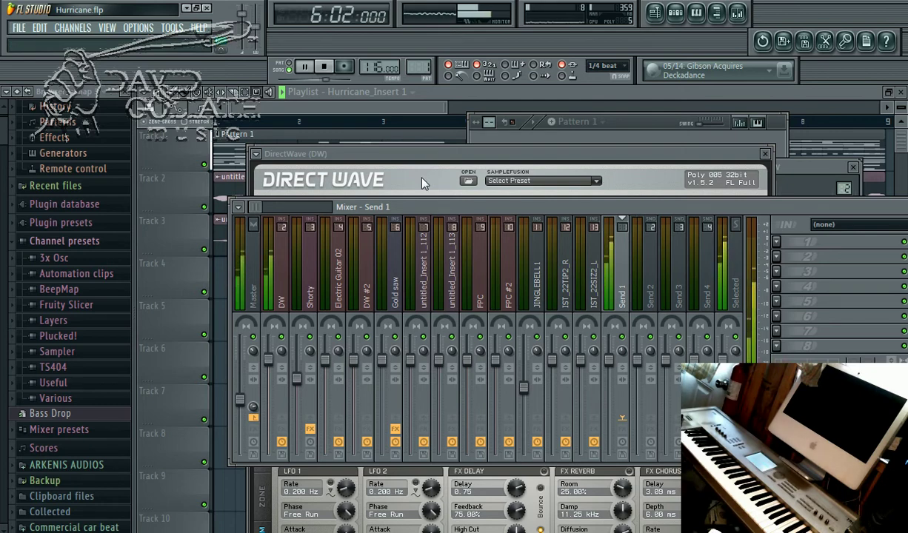
# Replay the song from the start and audition DW with the untitled_Insert 1_114, 1_115, 1_116 and both Hurricane_Insert channels unmuted
pyautogui.click(324, 70)
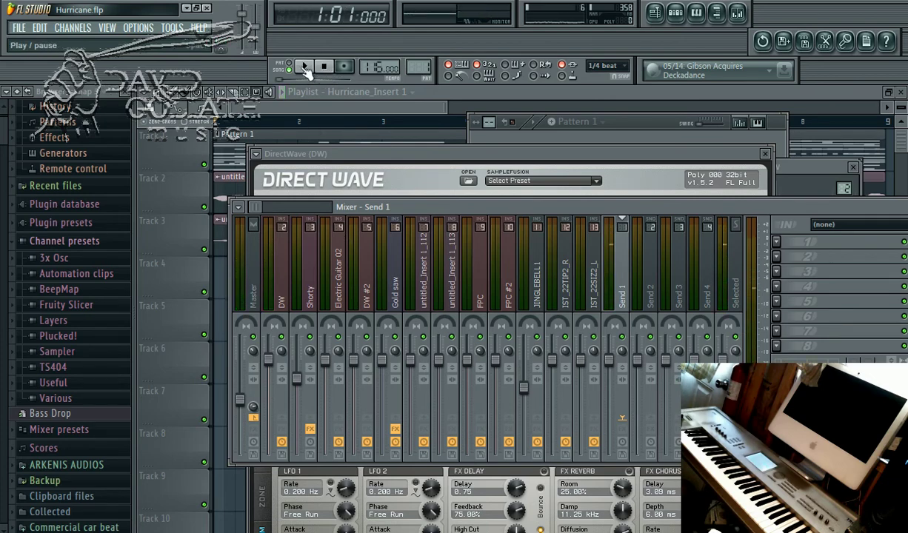
pyautogui.click(304, 67)
pyautogui.click(681, 15)
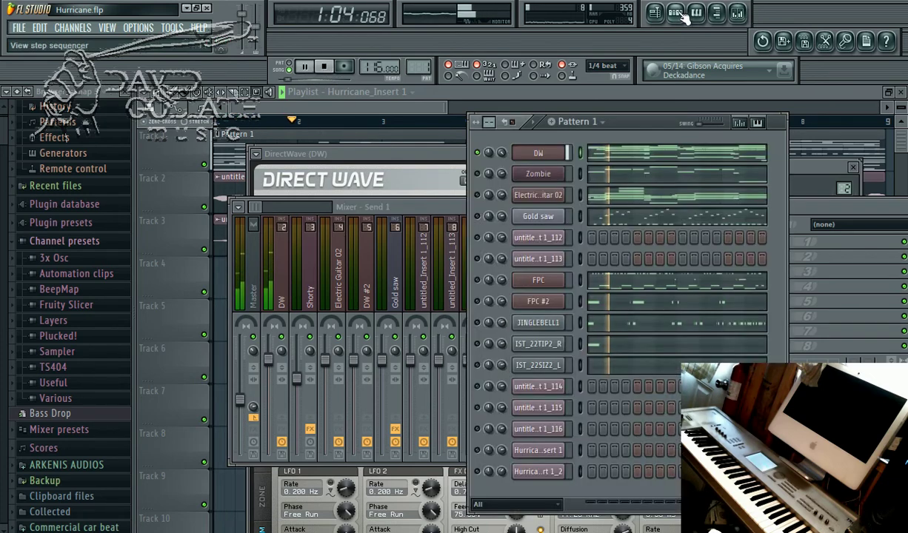
pyautogui.click(477, 385)
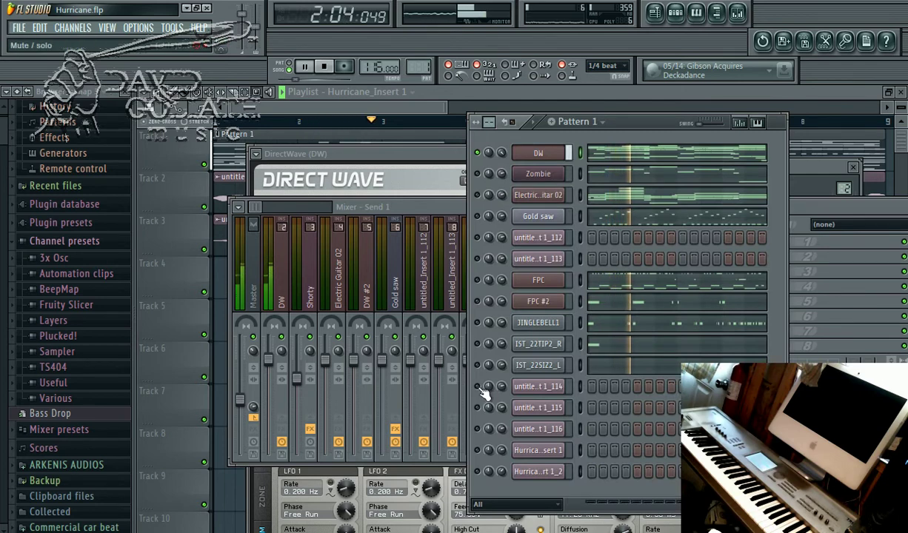
pyautogui.click(477, 407)
pyautogui.click(478, 429)
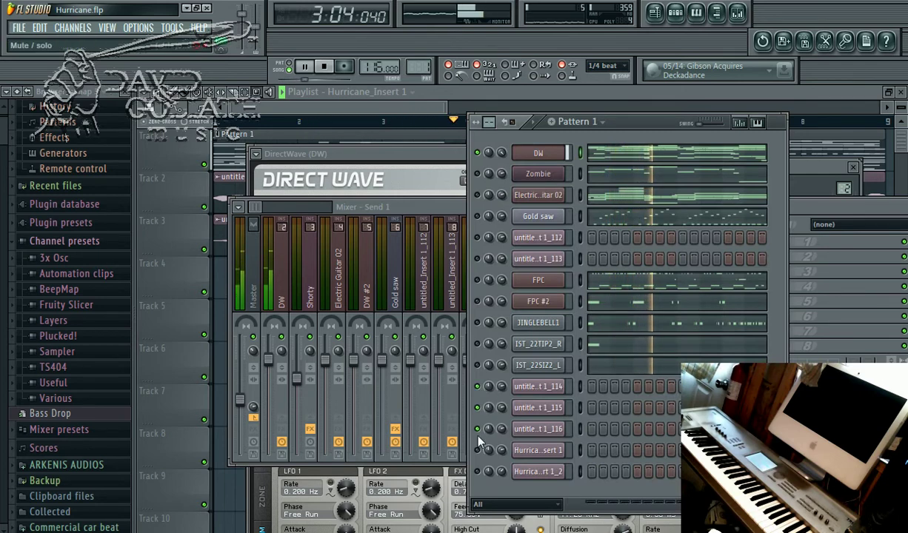
pyautogui.click(478, 450)
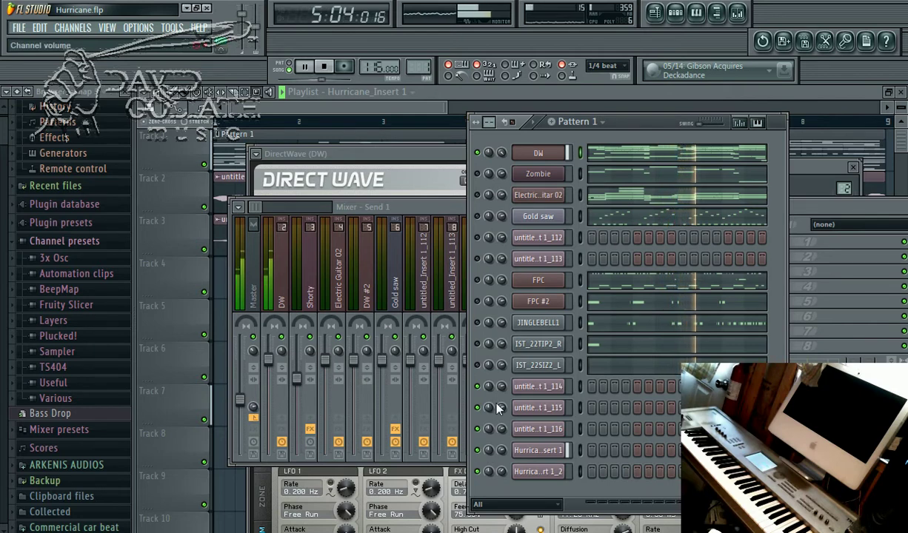
# Audition the arrangement with the FPC channel unmuted as well, and view its FPC drum instrument
pyautogui.click(478, 237)
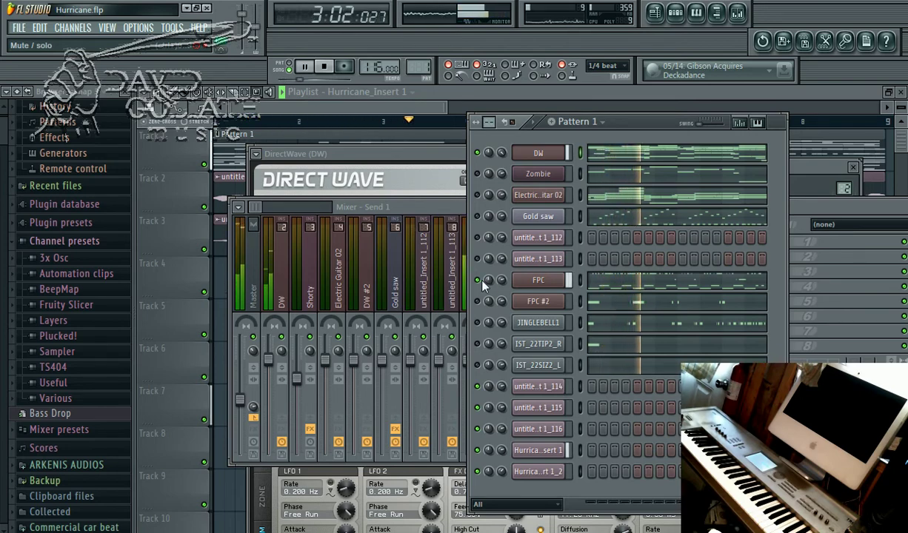
pyautogui.click(535, 283)
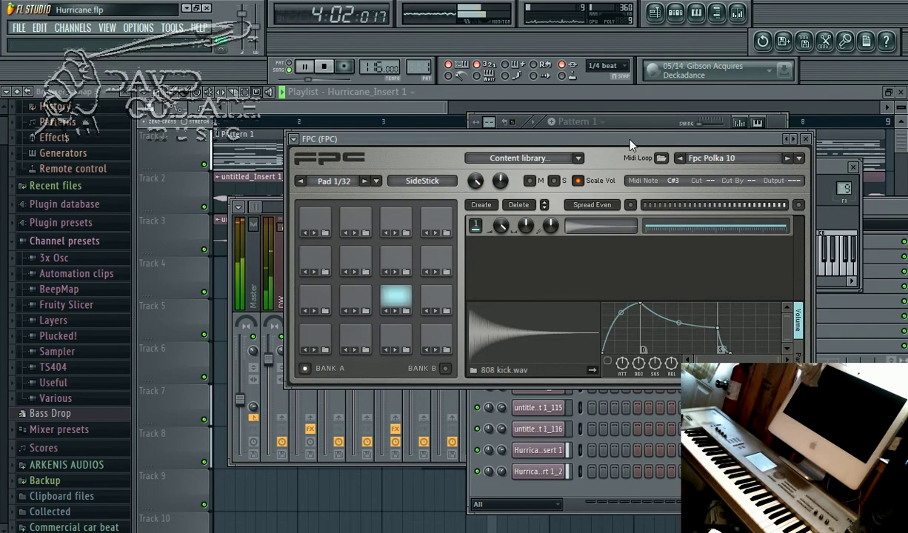
pyautogui.click(601, 122)
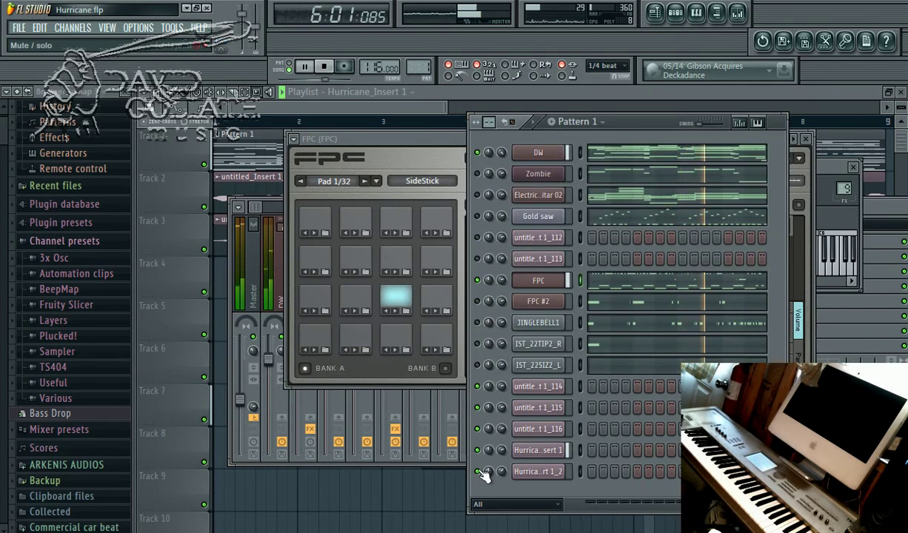
pyautogui.moveTo(501, 474); pyautogui.dragTo(501, 475)
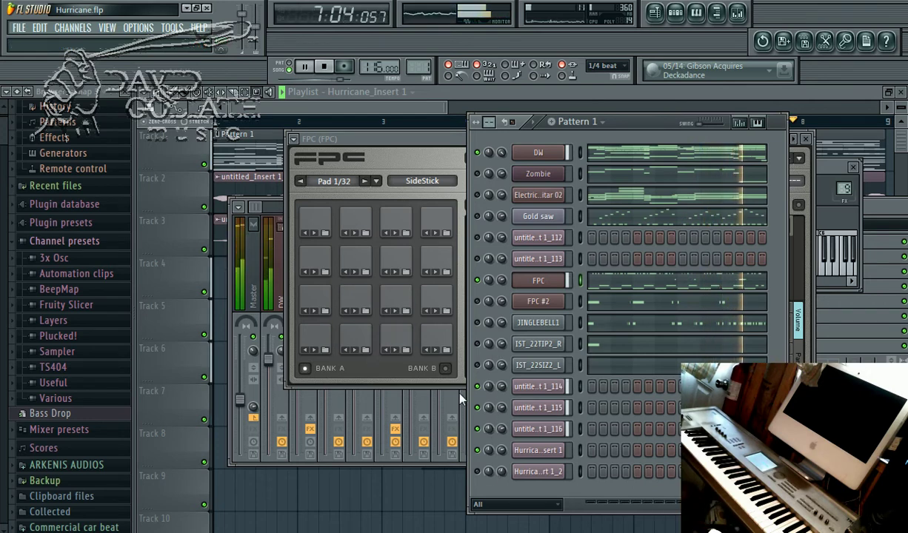
# Take DW out of solo to re-enable all Pattern 1 channels, and move the FPC window clear of the channel list
pyautogui.rightClick(480, 153)
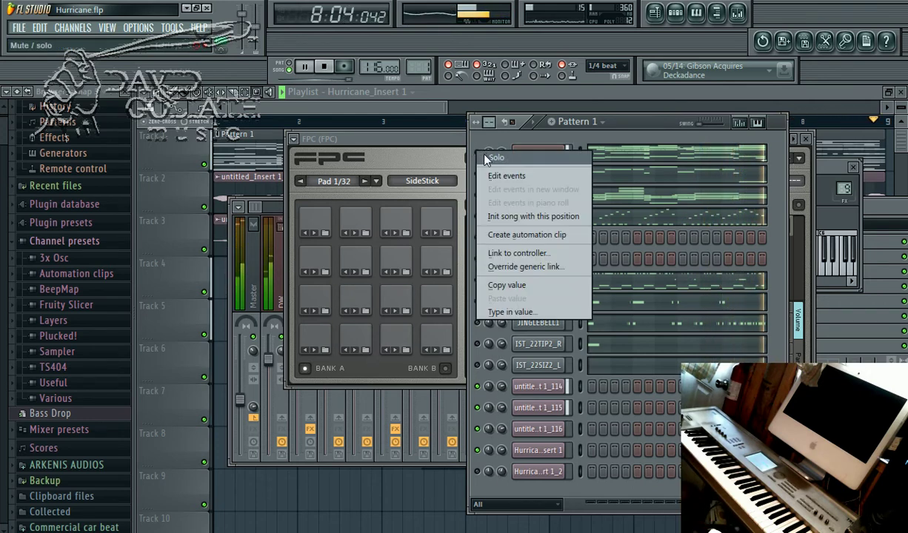
pyautogui.click(480, 154)
pyautogui.rightClick(479, 153)
pyautogui.click(490, 158)
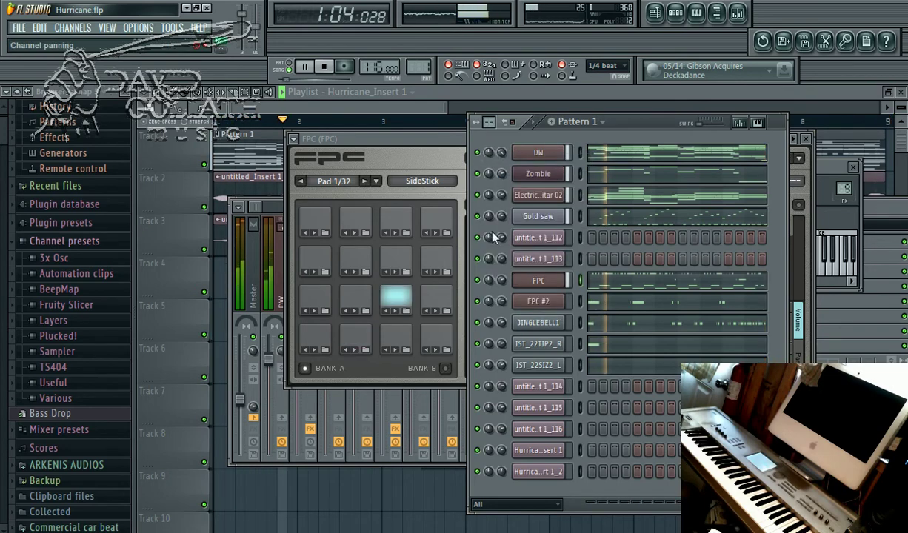
pyautogui.click(439, 142)
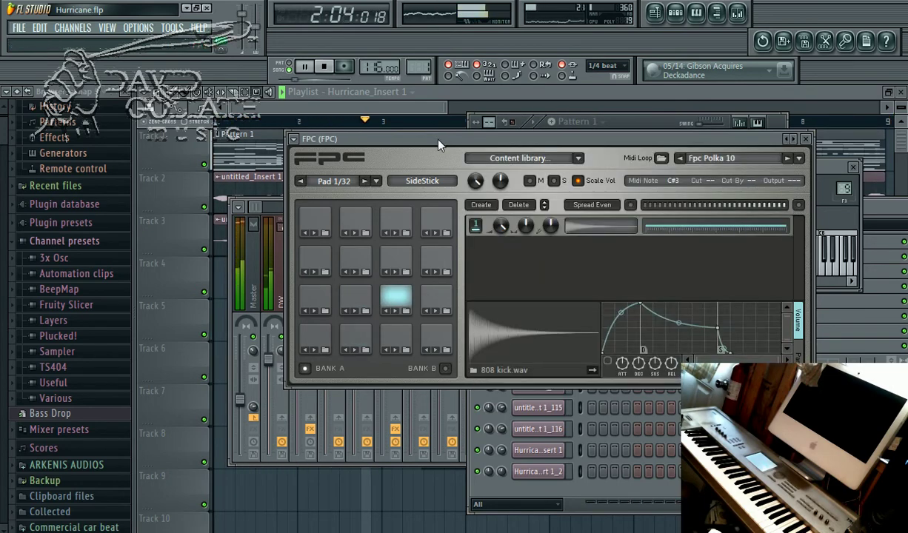
pyautogui.moveTo(439, 142); pyautogui.dragTo(500, 248)
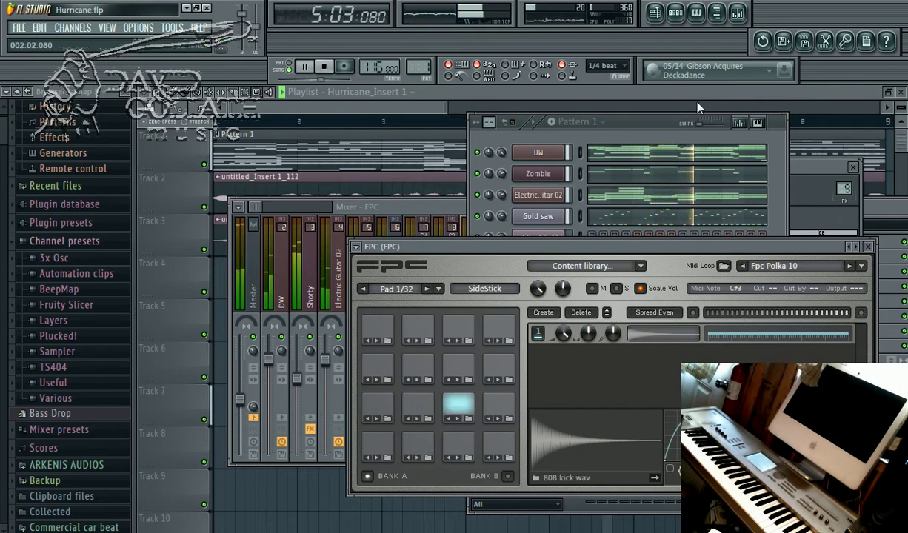
pyautogui.click(630, 125)
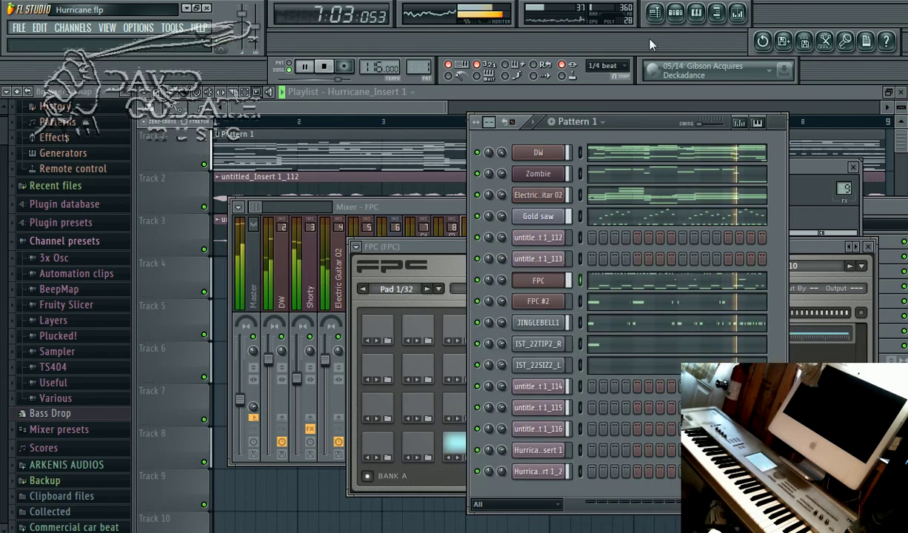
# Move the Track 8 Hurricane_Insert 1_2 clips about two bars earlier in the playlist, aligning the first note's attack with the beat line
pyautogui.click(656, 13)
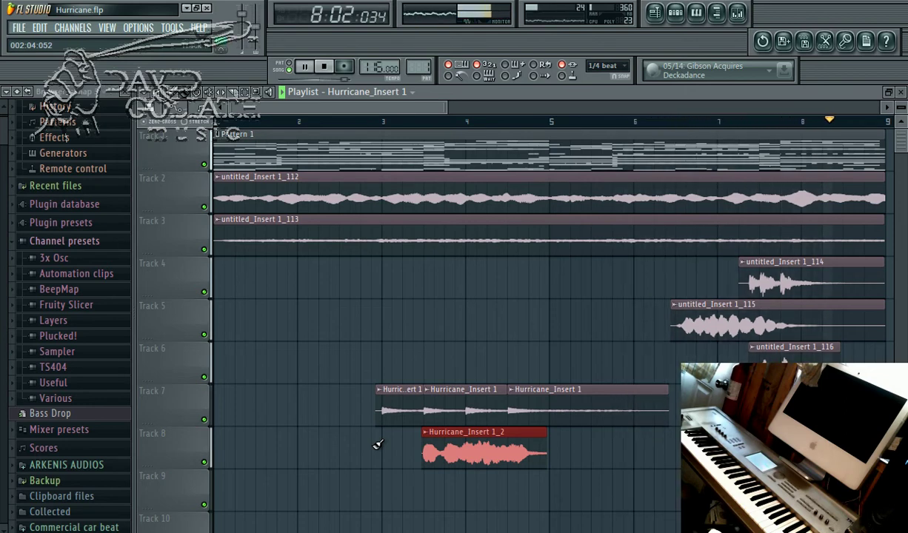
pyautogui.moveTo(449, 441); pyautogui.dragTo(292, 446)
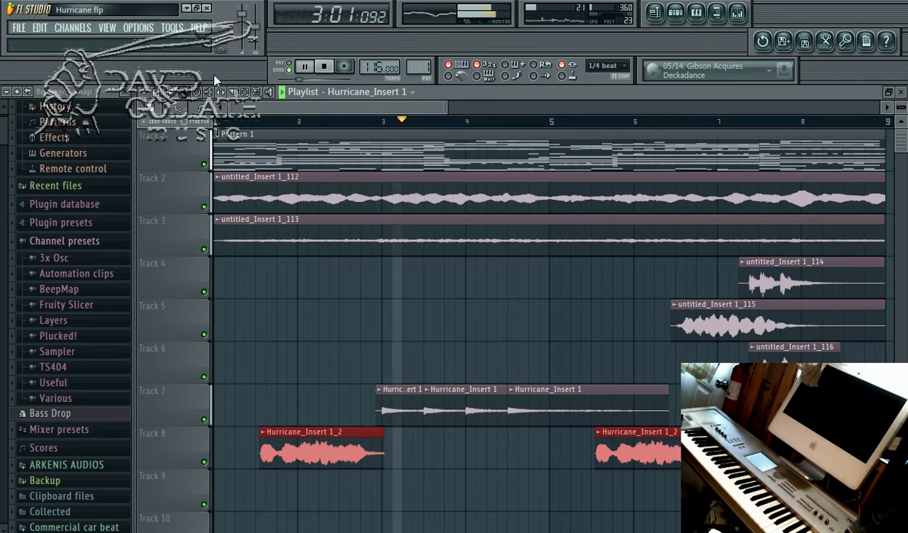
pyautogui.scroll(3, 292, 373)
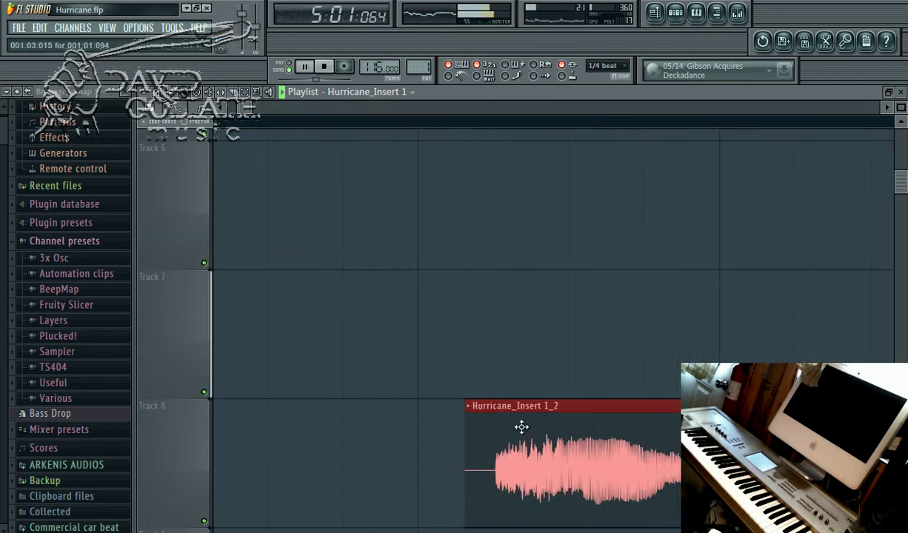
pyautogui.moveTo(521, 426); pyautogui.dragTo(476, 425)
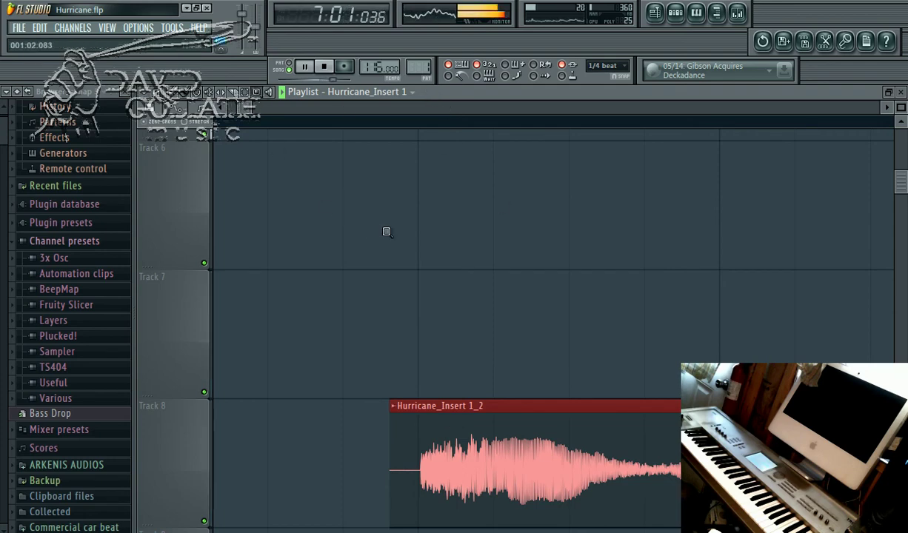
pyautogui.scroll(-3, 386, 232)
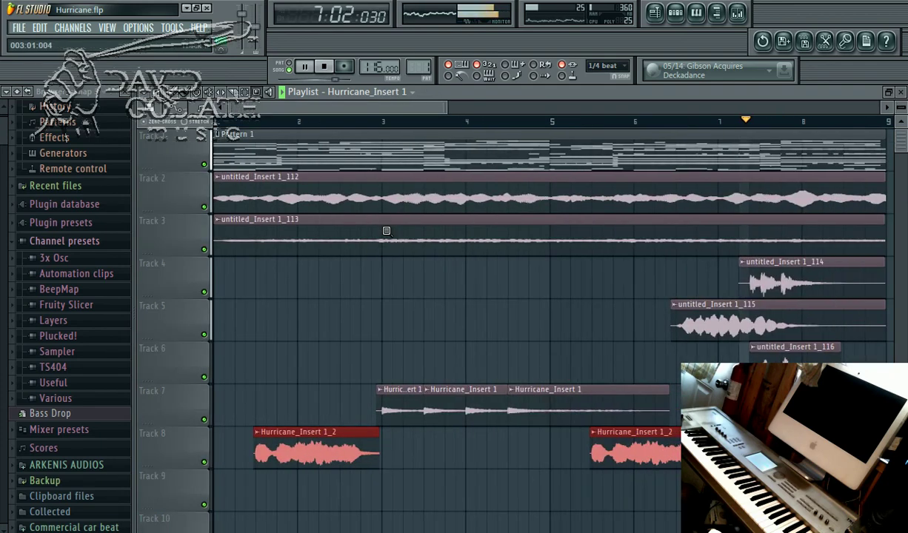
# Save the Hurricane project and stop playback
pyautogui.click(27, 31)
pyautogui.click(46, 91)
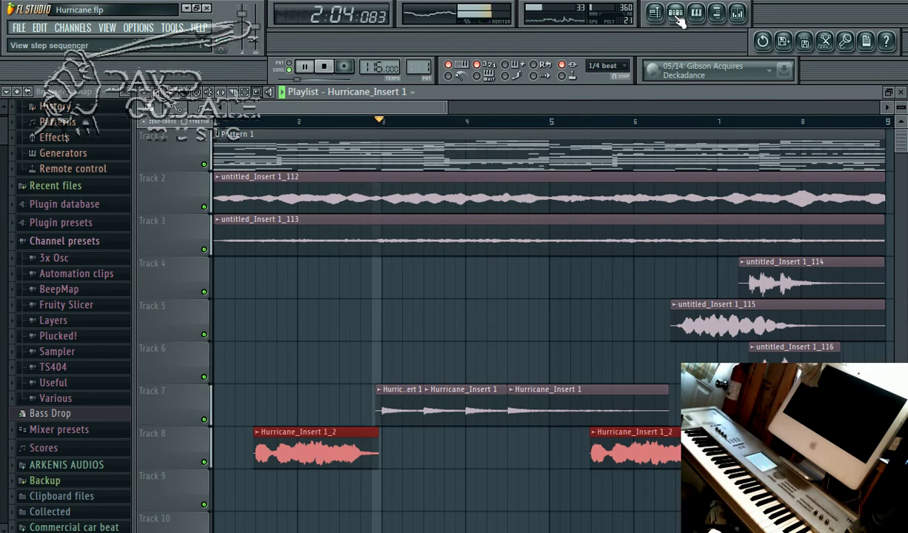
pyautogui.click(325, 68)
pyautogui.click(18, 28)
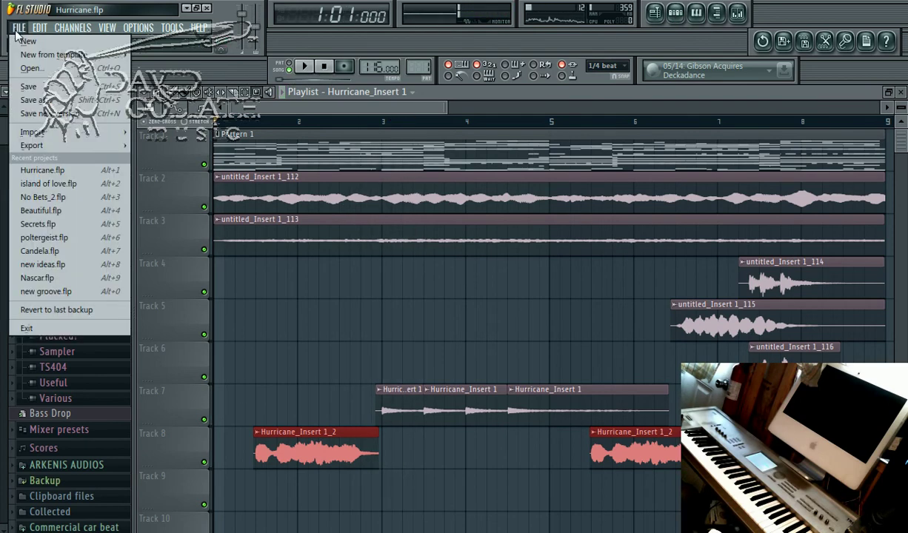
pyautogui.click(227, 259)
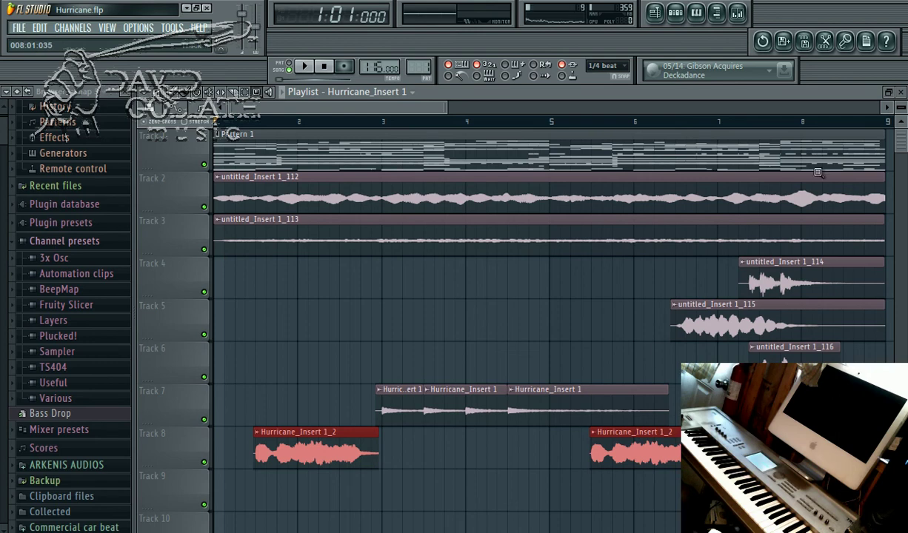
pyautogui.moveTo(878, 138); pyautogui.dragTo(215, 474)
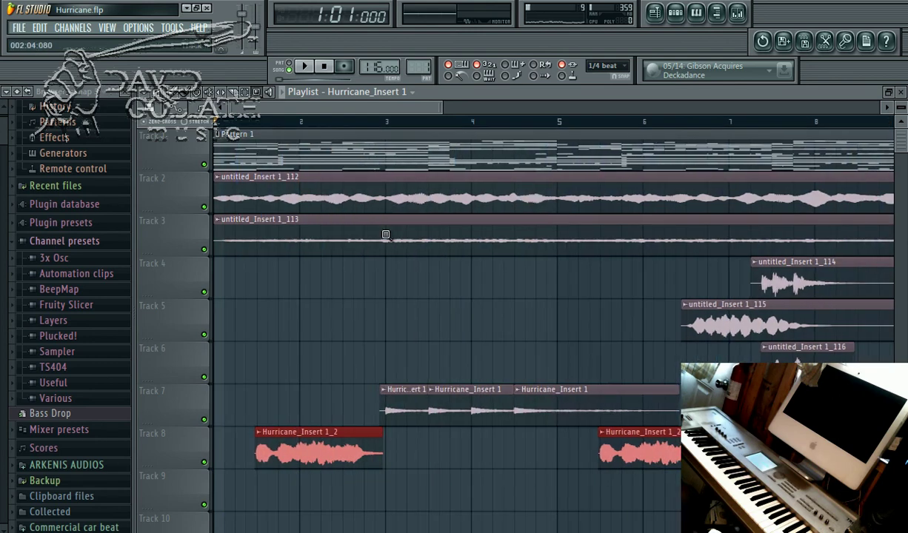